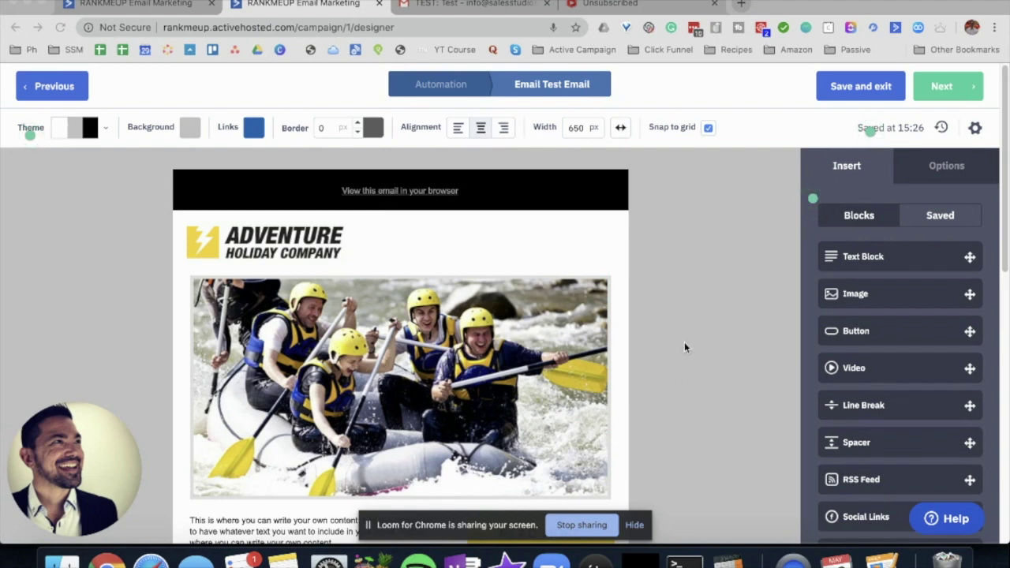
# - Scroll down through the email designer and back up to review the test email
pyautogui.scroll(-2, 685, 347)
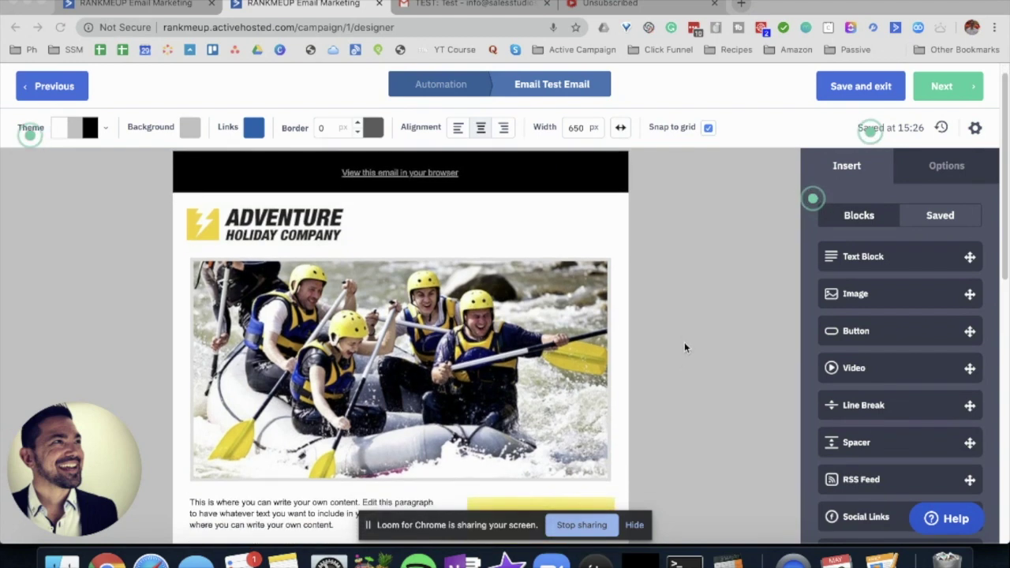
pyautogui.scroll(-1, 685, 348)
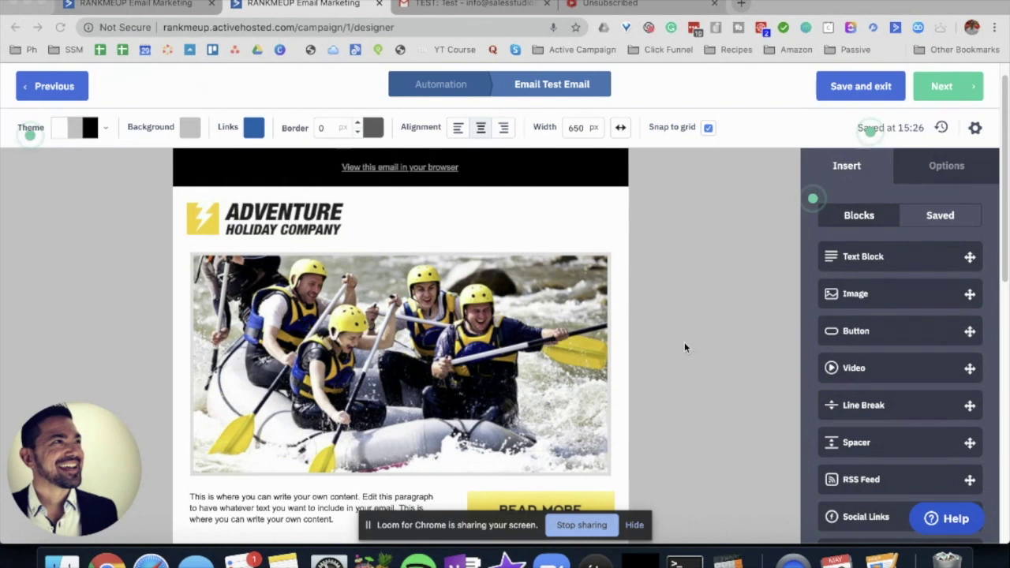
pyautogui.scroll(-1, 684, 347)
pyautogui.scroll(-2, 685, 347)
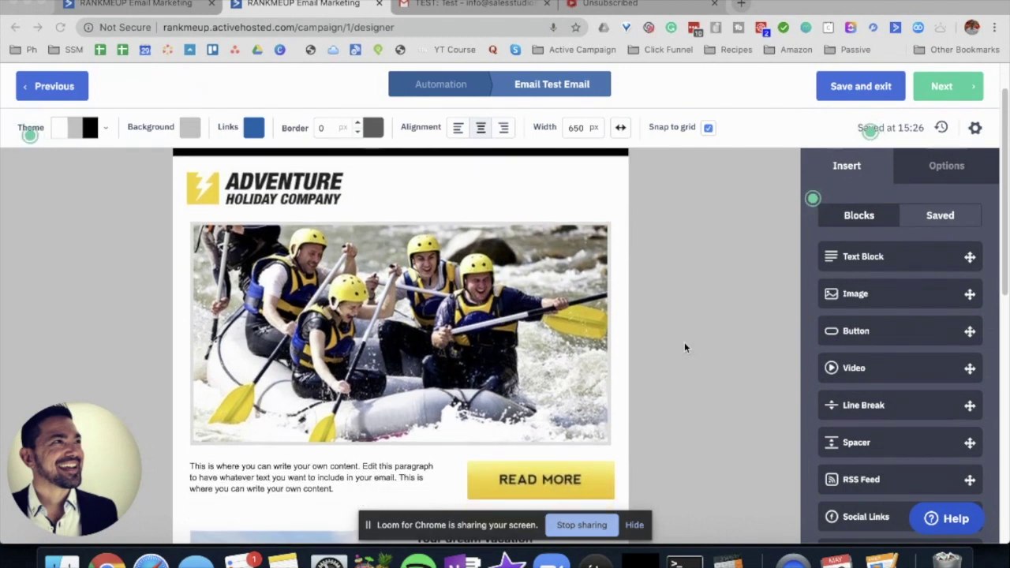
pyautogui.scroll(1, 684, 347)
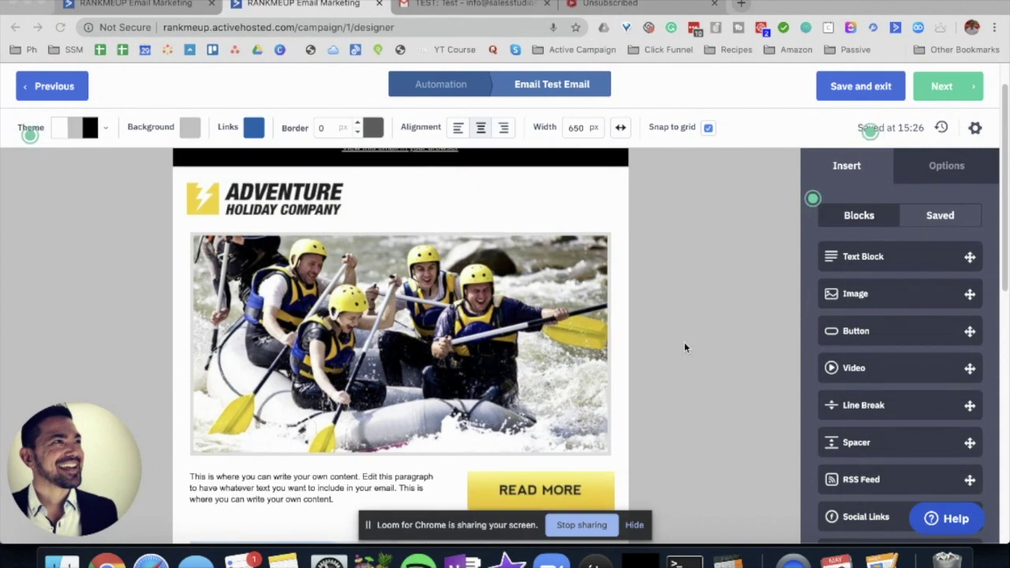
pyautogui.scroll(2, 685, 347)
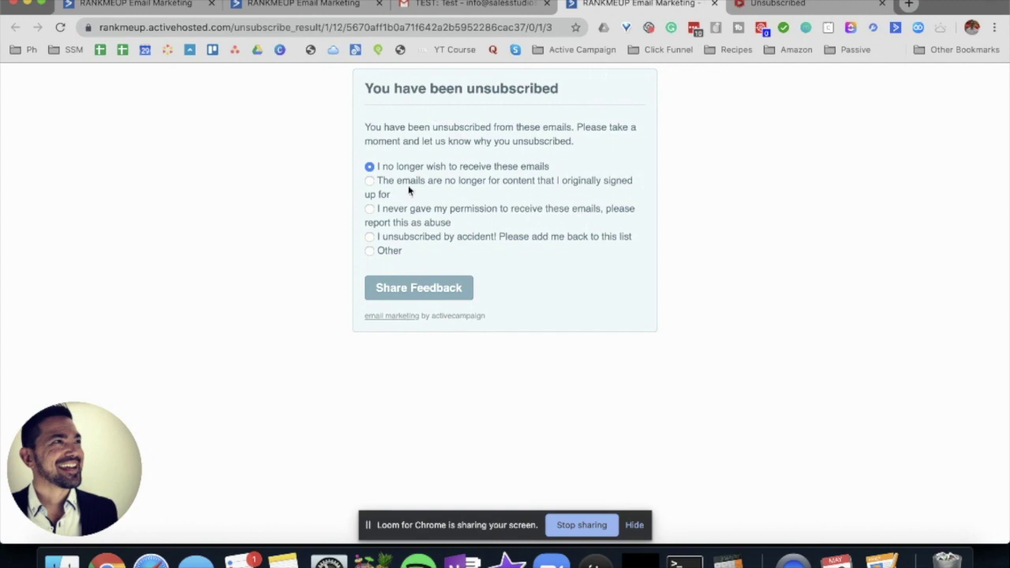
# - Resubscribe the contact via 'I unsubscribed by accident!' and Share Feedback, then close the unsubscribe tab
pyautogui.click(370, 238)
pyautogui.click(421, 291)
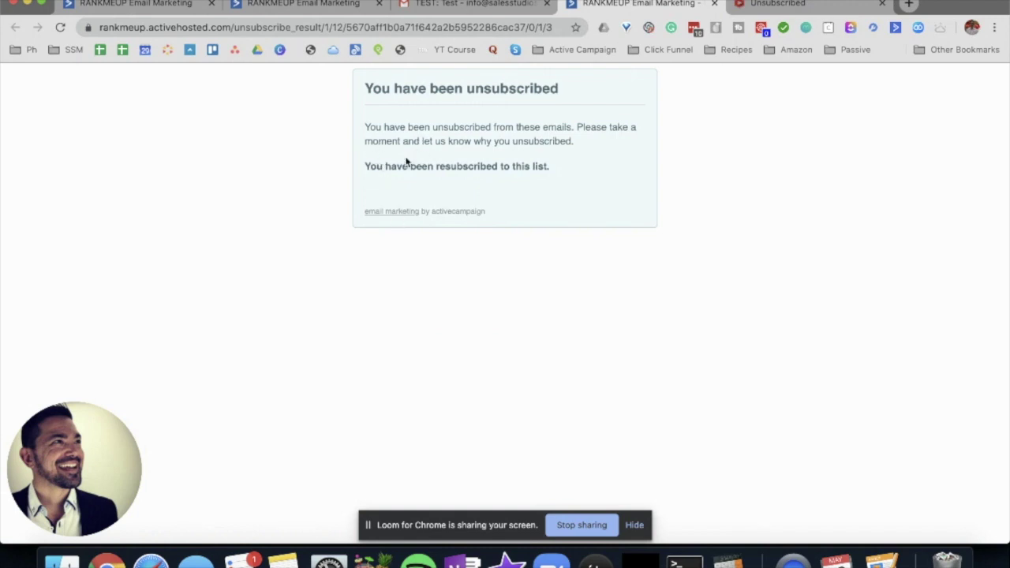
pyautogui.moveTo(399, 171); pyautogui.dragTo(556, 181)
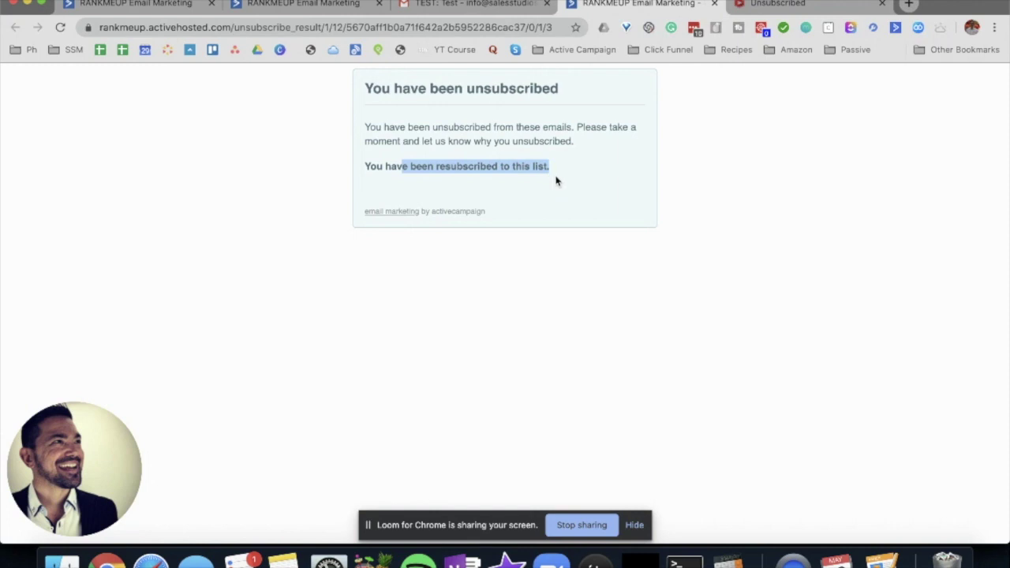
pyautogui.click(722, 173)
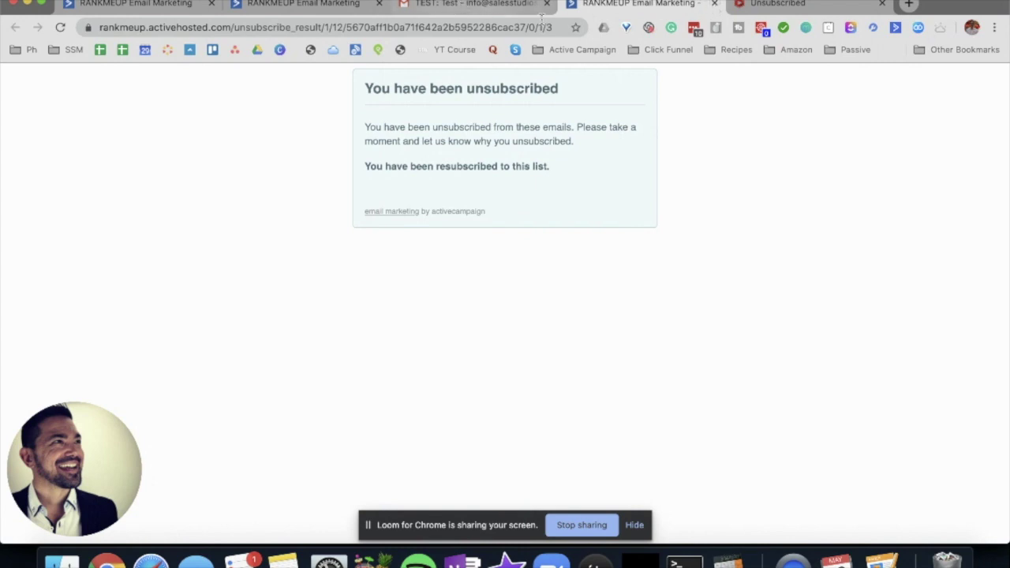
pyautogui.click(714, 4)
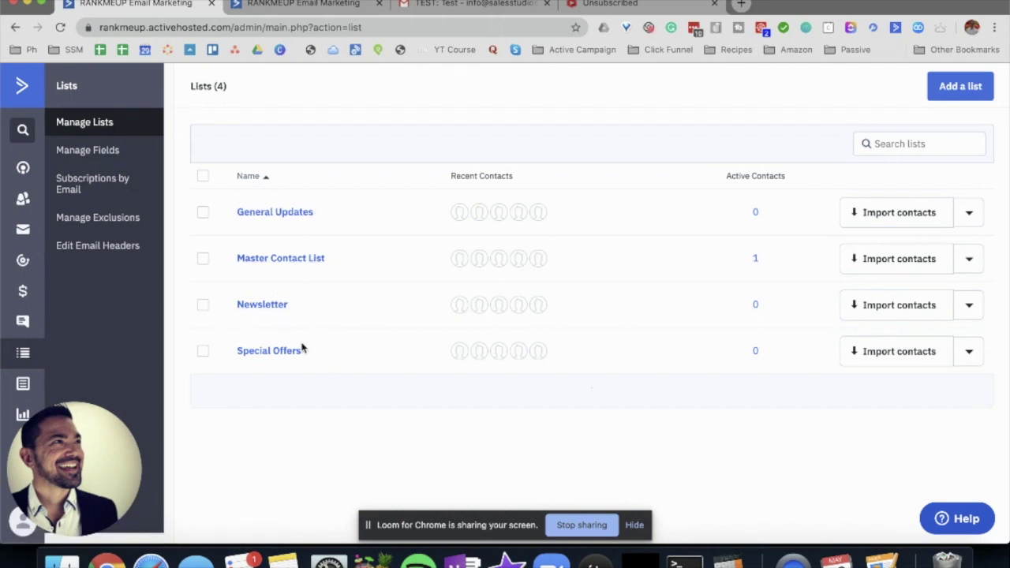
# - From the General Updates list, add a new contact with the test e-mail address
pyautogui.click(755, 212)
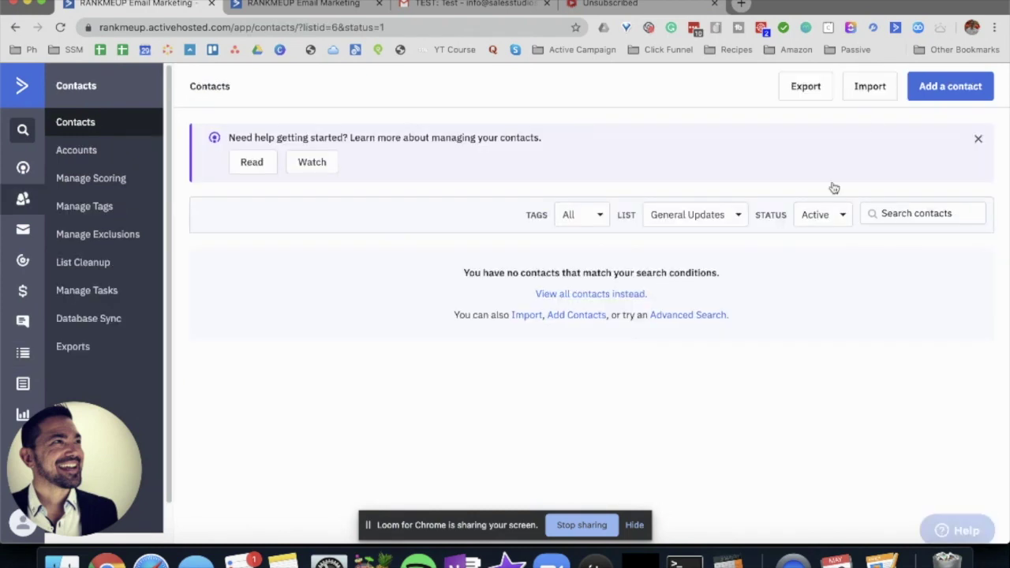
pyautogui.click(950, 86)
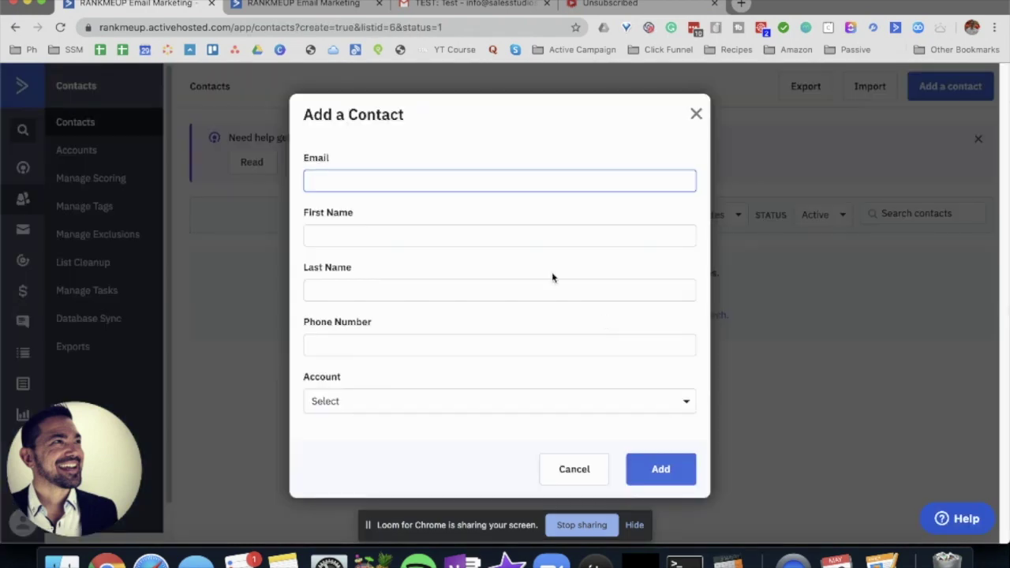
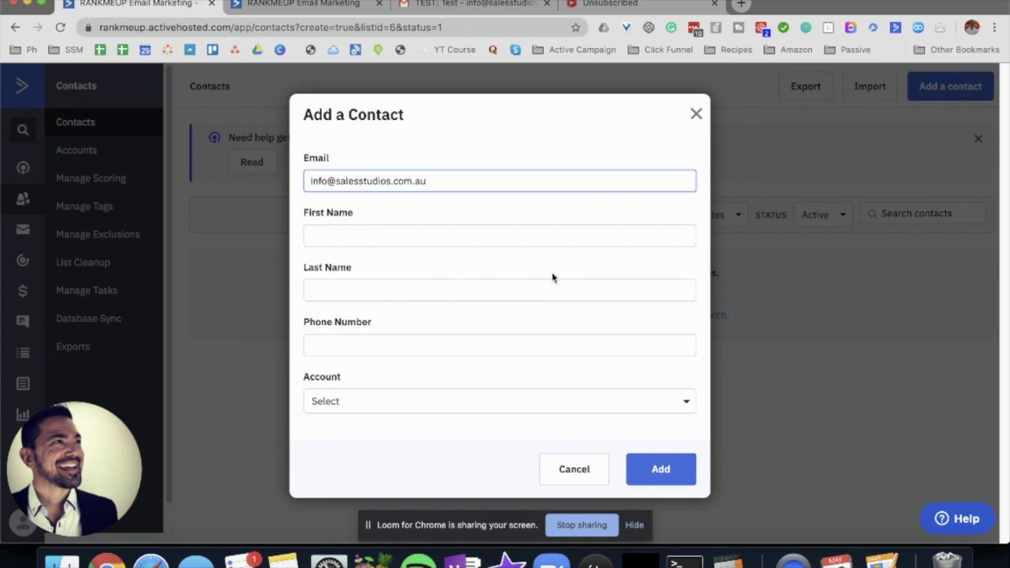
pyautogui.click(662, 467)
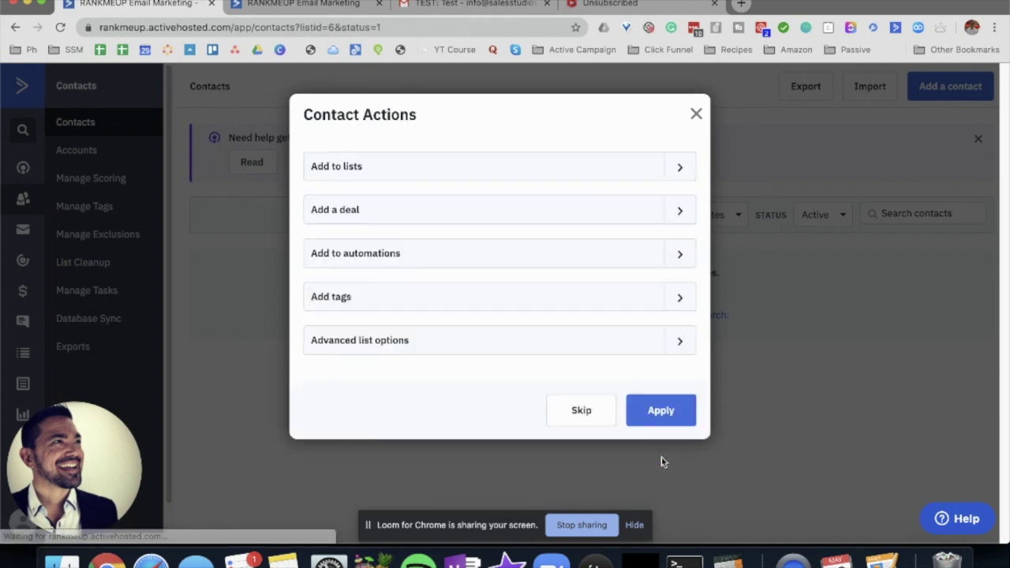
# - Add the contact to the Newsletter, General Updates and Special Offers lists
pyautogui.click(657, 176)
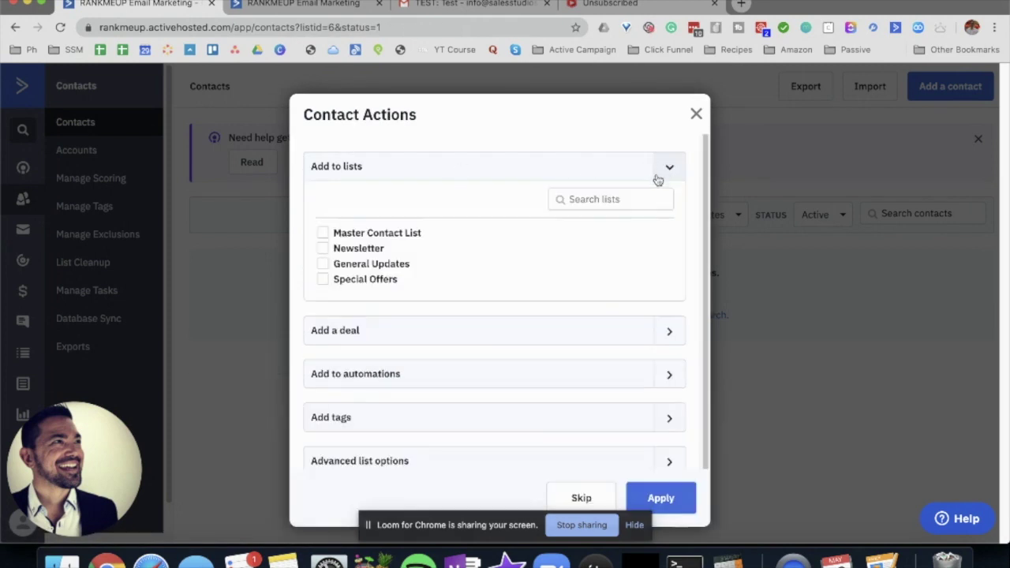
pyautogui.click(323, 248)
pyautogui.click(323, 264)
pyautogui.click(323, 280)
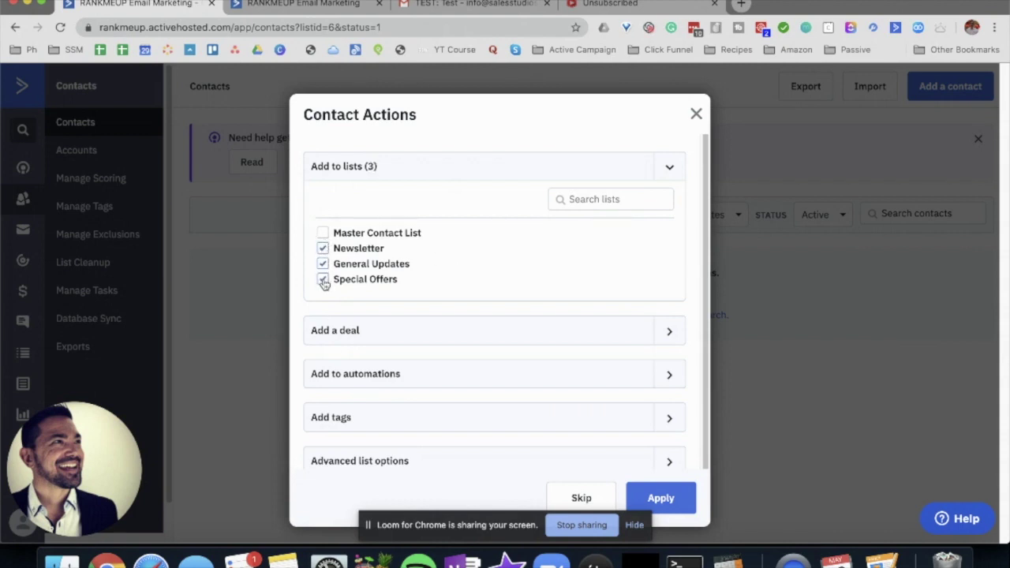
pyautogui.click(632, 494)
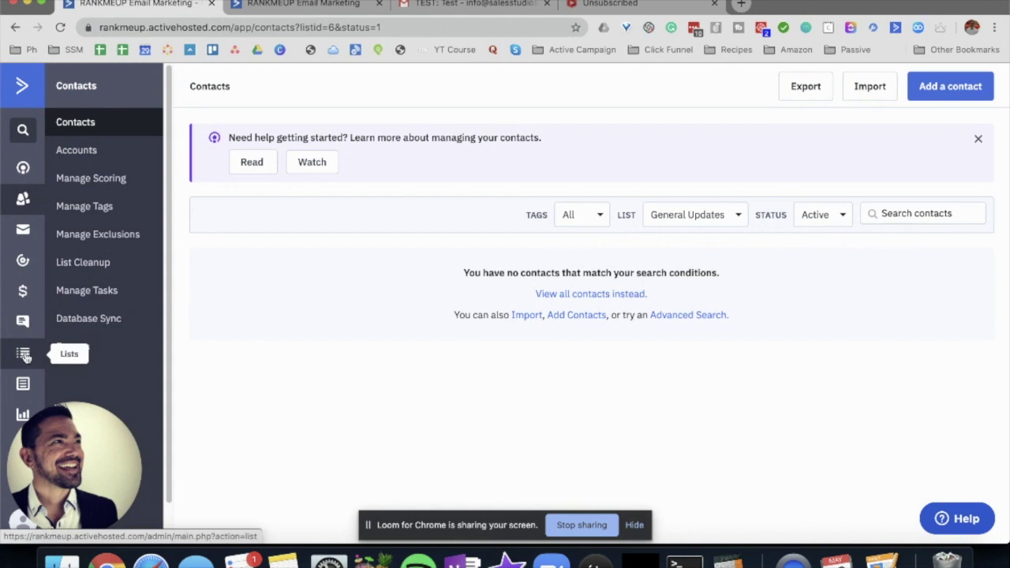
# - Start a new form named 'Update Unsubscribers' that subscribes sign-ups to General Updates
pyautogui.click(23, 385)
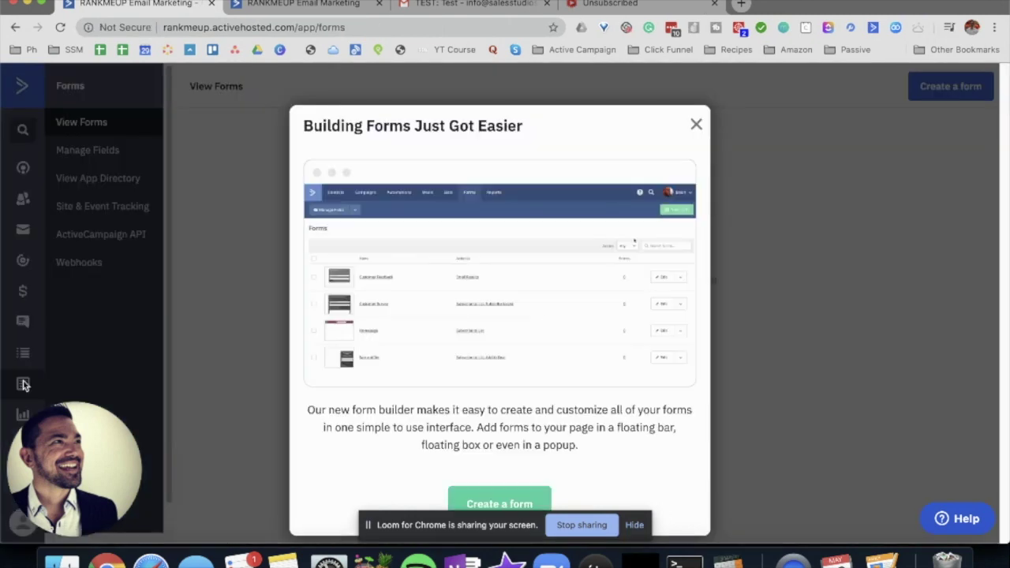
pyautogui.click(506, 500)
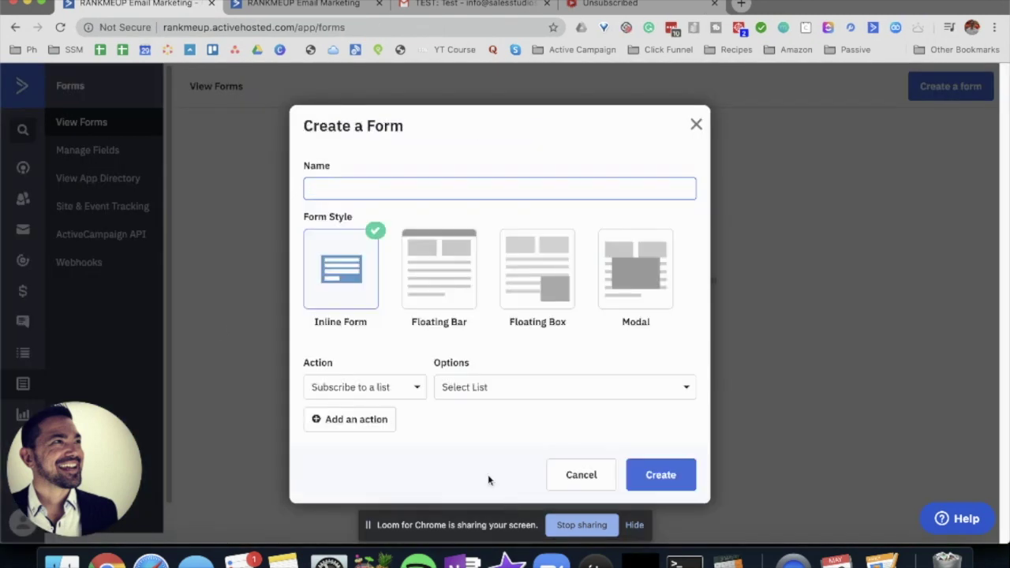
pyautogui.click(363, 190)
pyautogui.write('Update Unsubscribers')
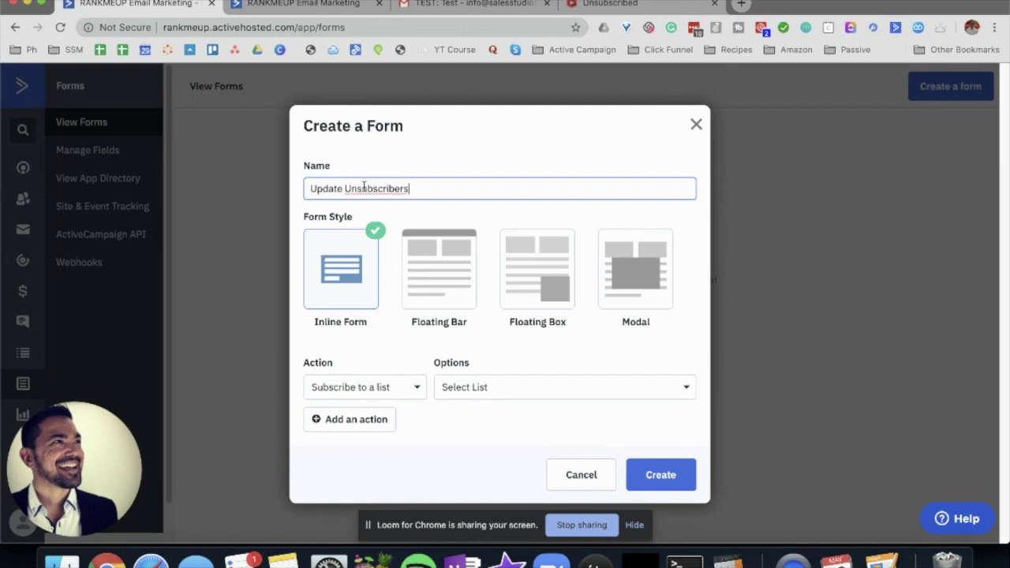
pyautogui.click(367, 384)
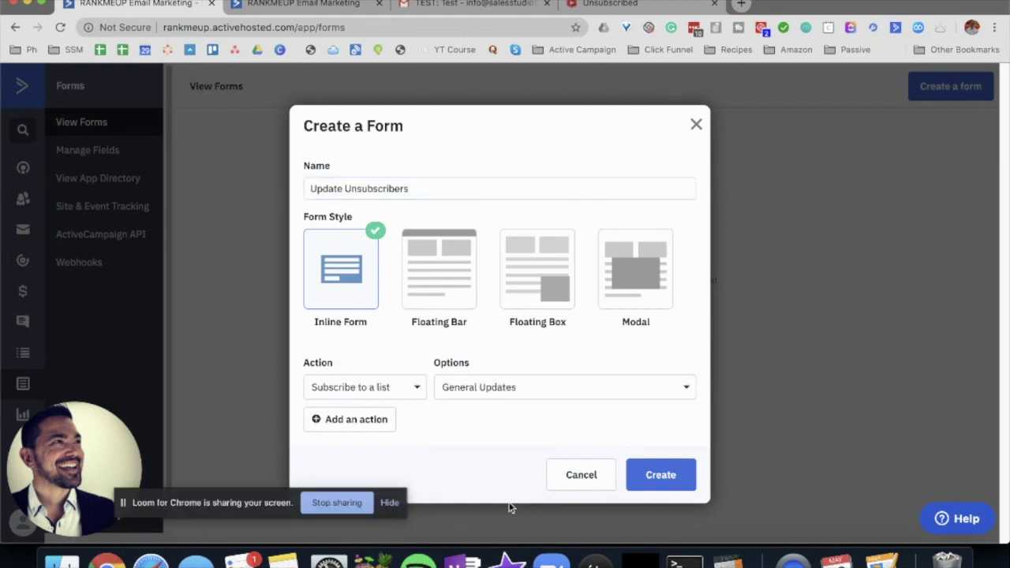
# - Add Newsletter and Special Offers subscription actions, then create the form
pyautogui.click(347, 421)
pyautogui.click(500, 419)
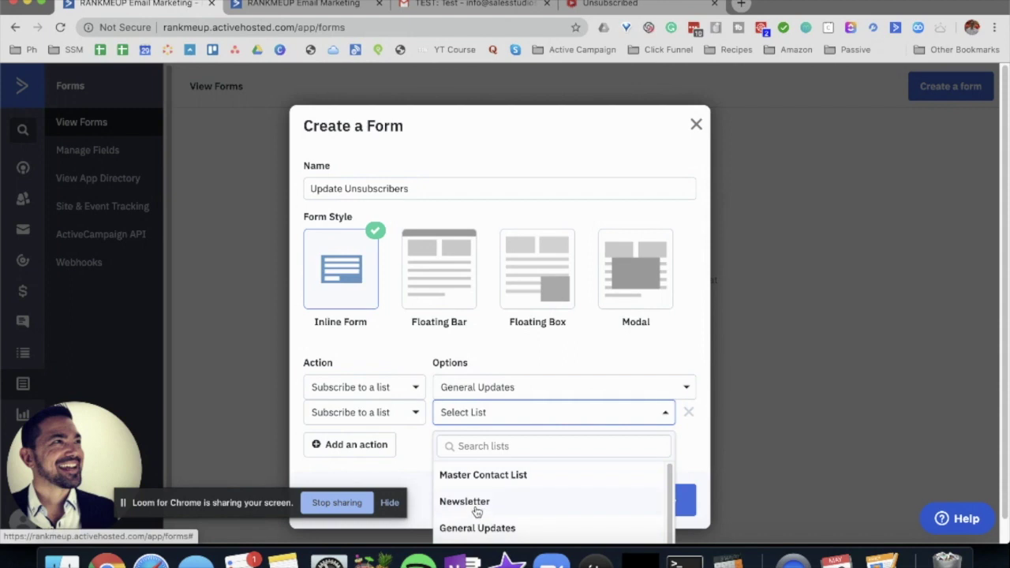
pyautogui.click(475, 507)
pyautogui.click(386, 447)
pyautogui.click(493, 446)
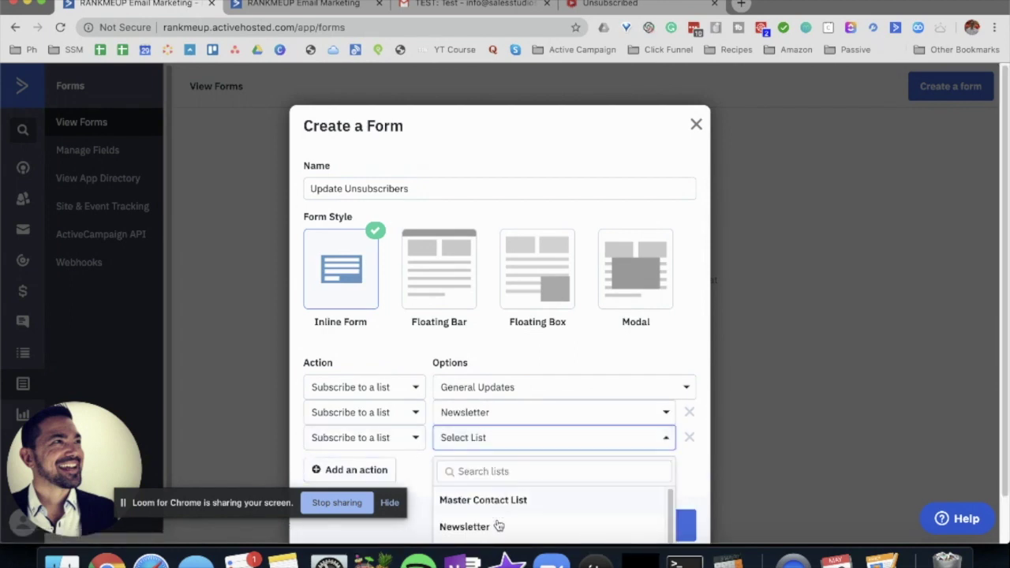
pyautogui.scroll(-1, 521, 457)
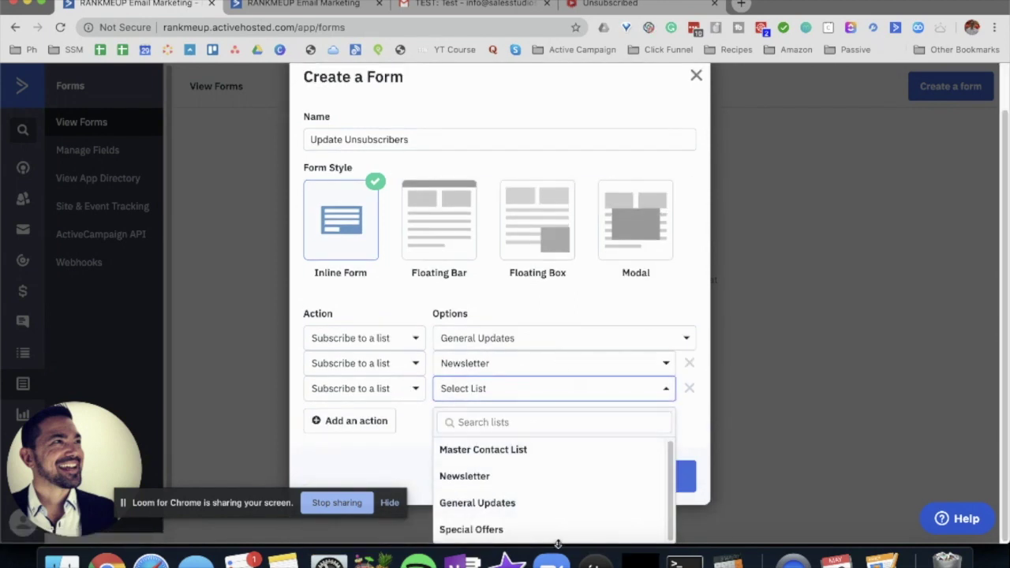
pyautogui.click(469, 529)
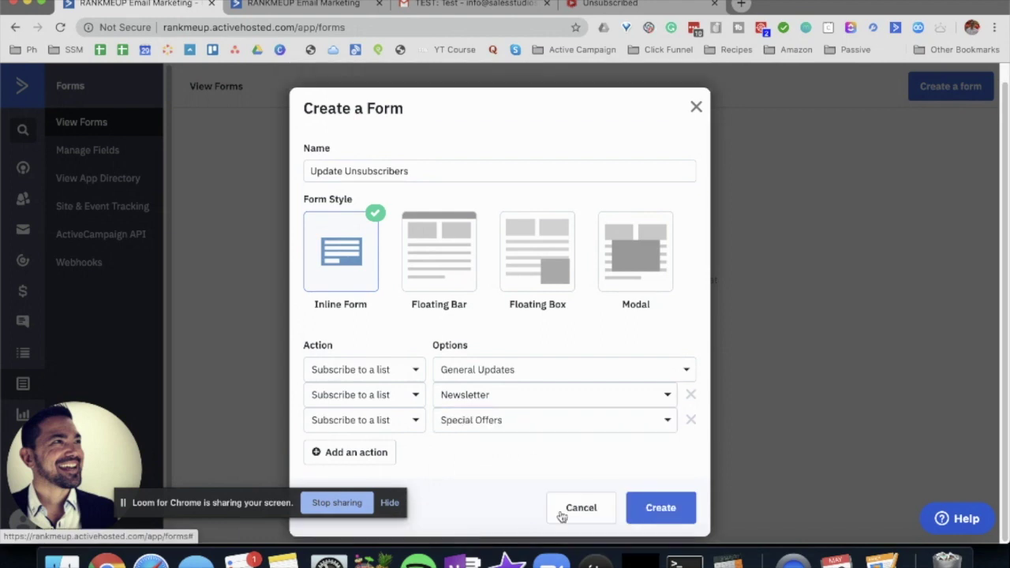
pyautogui.click(660, 508)
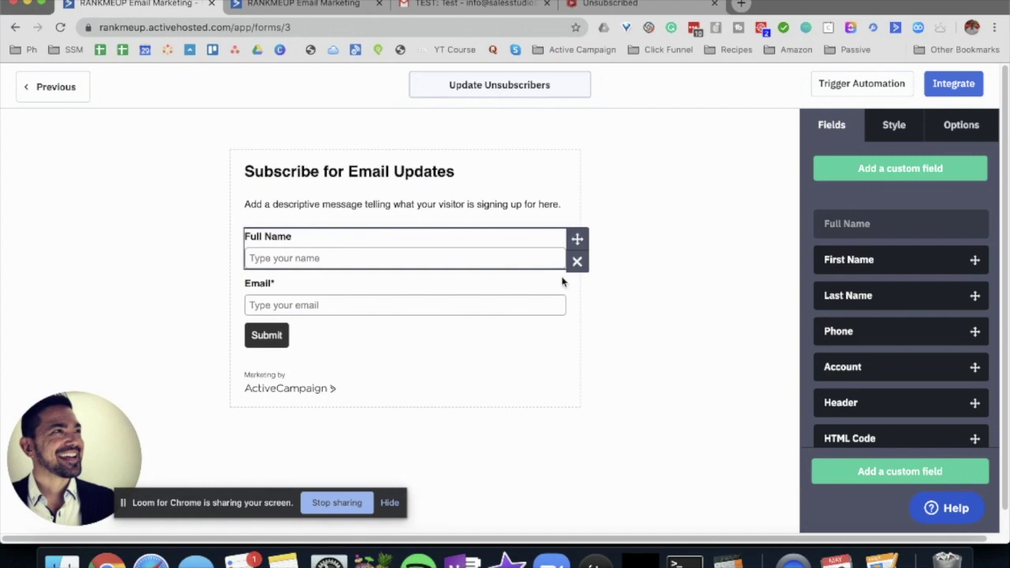
# - Remove the Full Name field and place a List Selector above Email
pyautogui.click(577, 263)
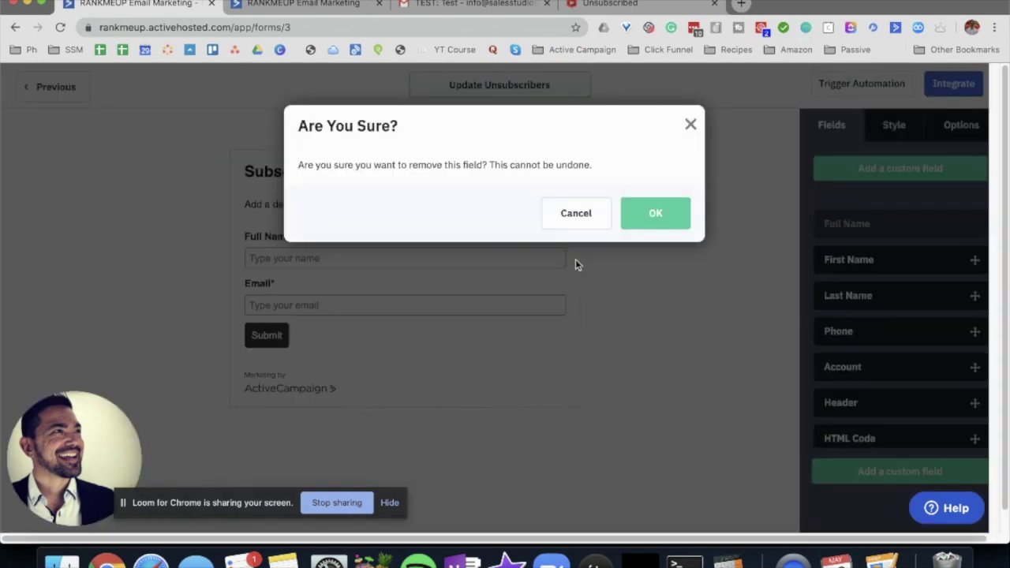
pyautogui.click(665, 217)
pyautogui.scroll(-5, 868, 380)
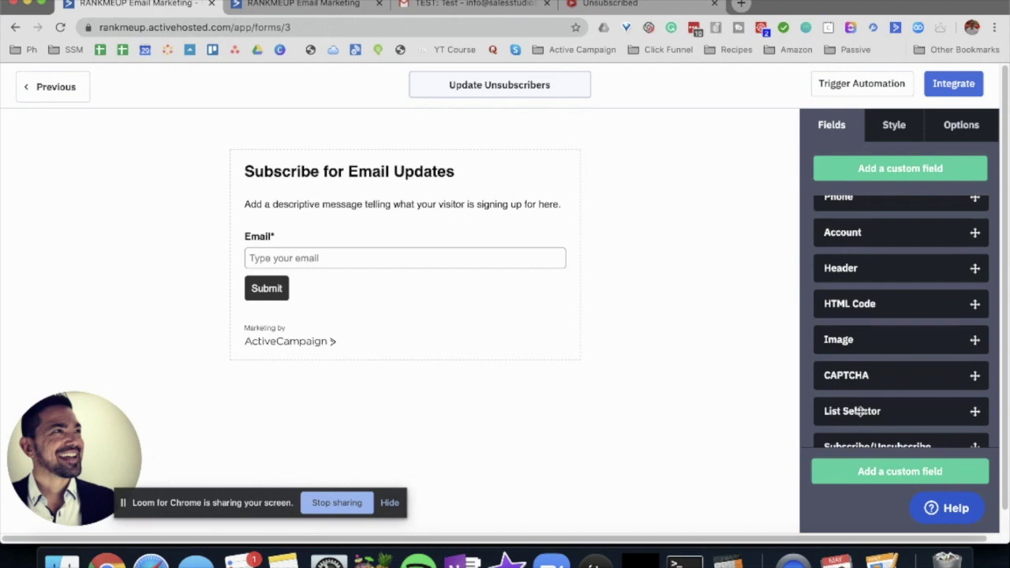
pyautogui.moveTo(860, 411); pyautogui.dragTo(431, 250)
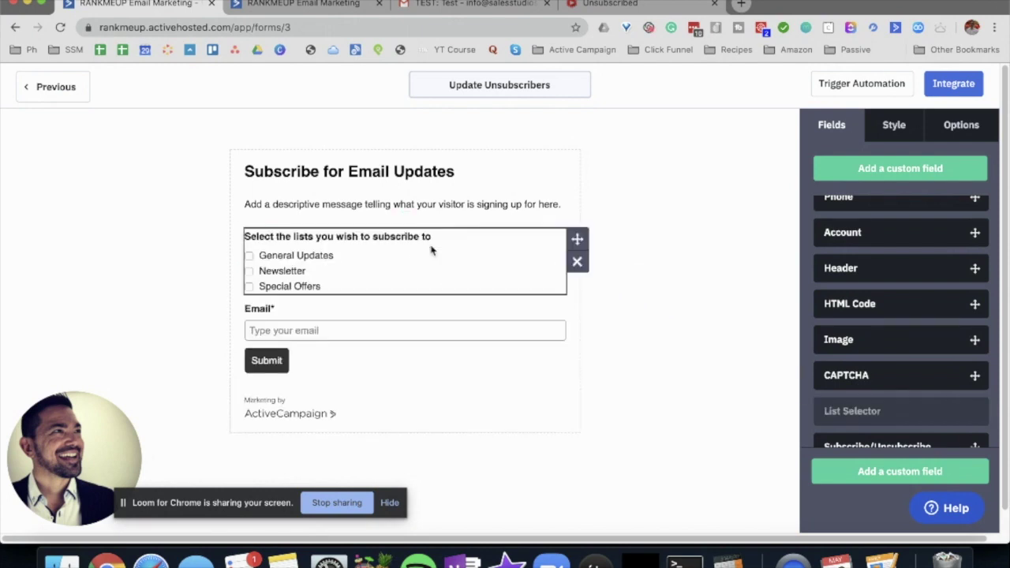
# - Turn off opt-in confirmation for the General Updates, Newsletter and Special Offers actions
pyautogui.click(961, 127)
pyautogui.click(968, 256)
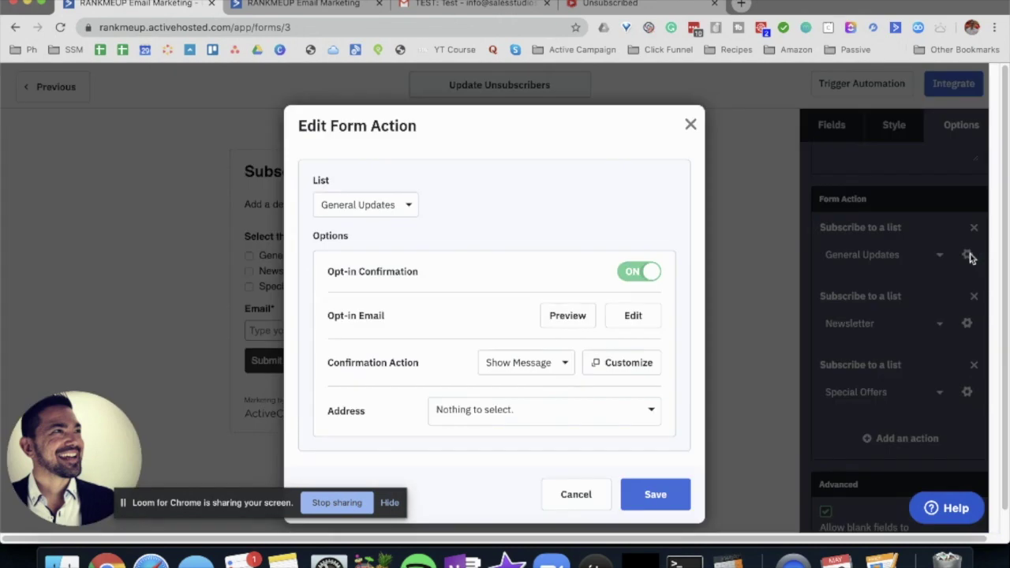
pyautogui.click(636, 273)
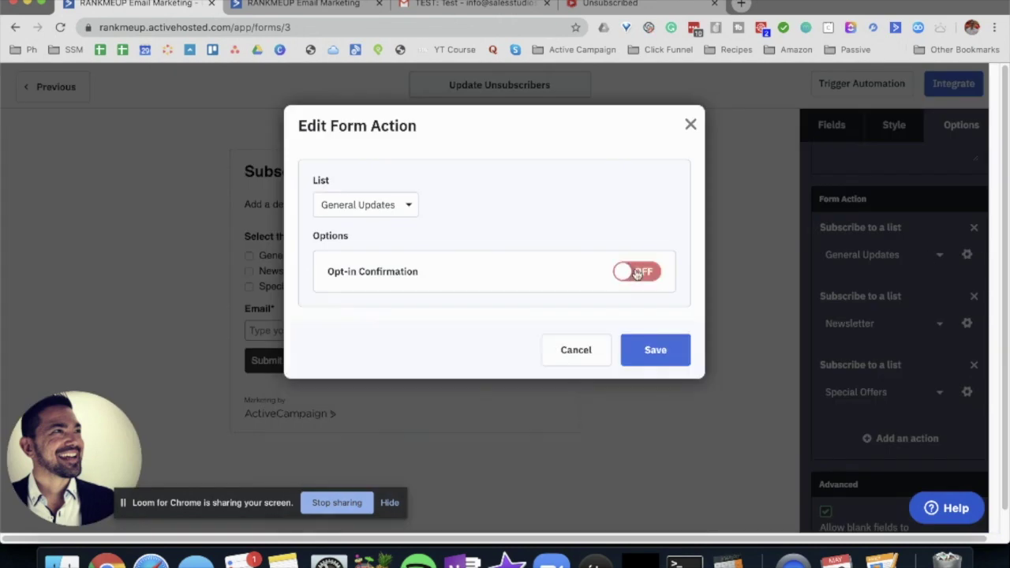
pyautogui.click(968, 326)
pyautogui.click(968, 325)
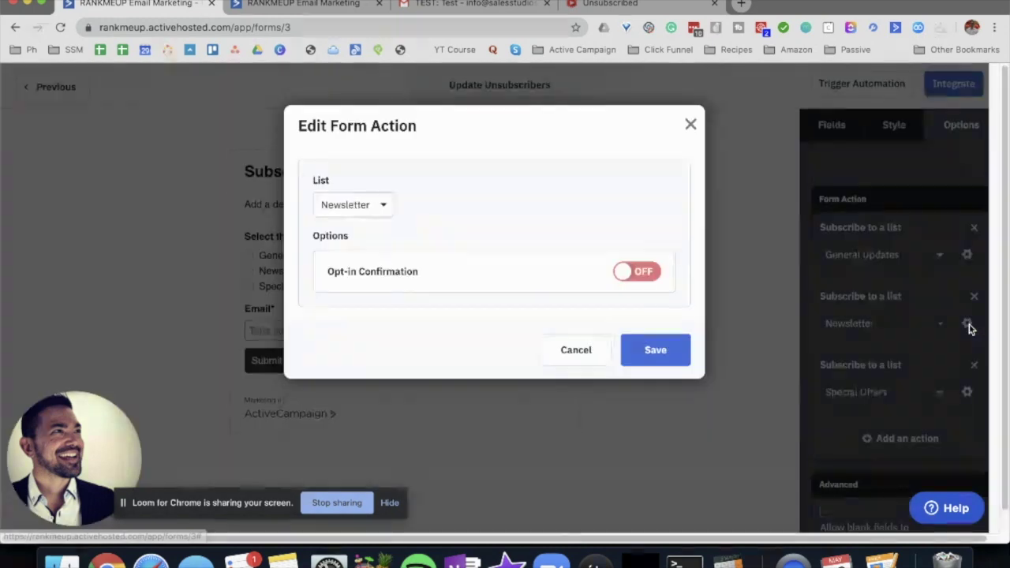
pyautogui.click(659, 356)
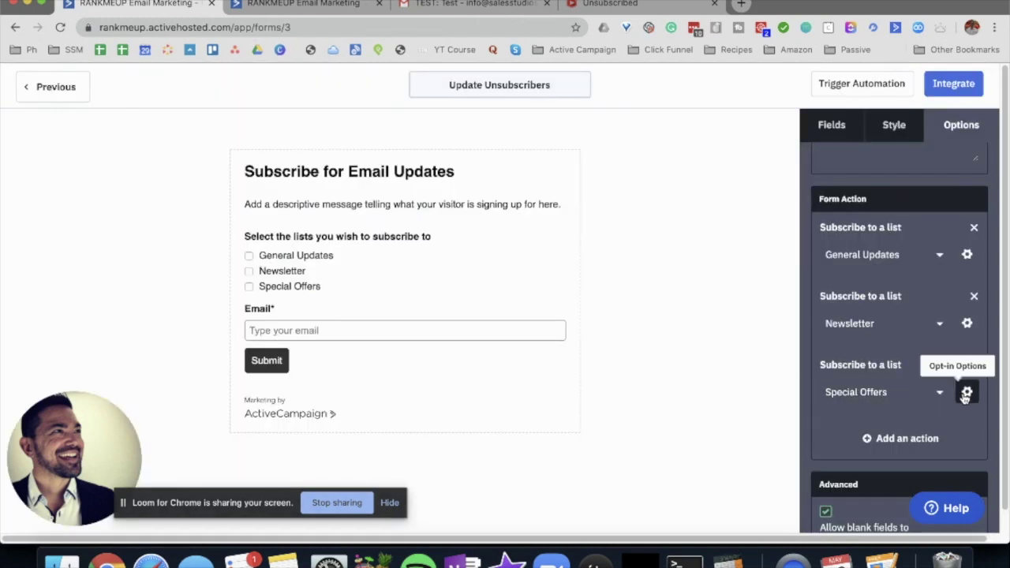
pyautogui.click(967, 393)
pyautogui.click(656, 350)
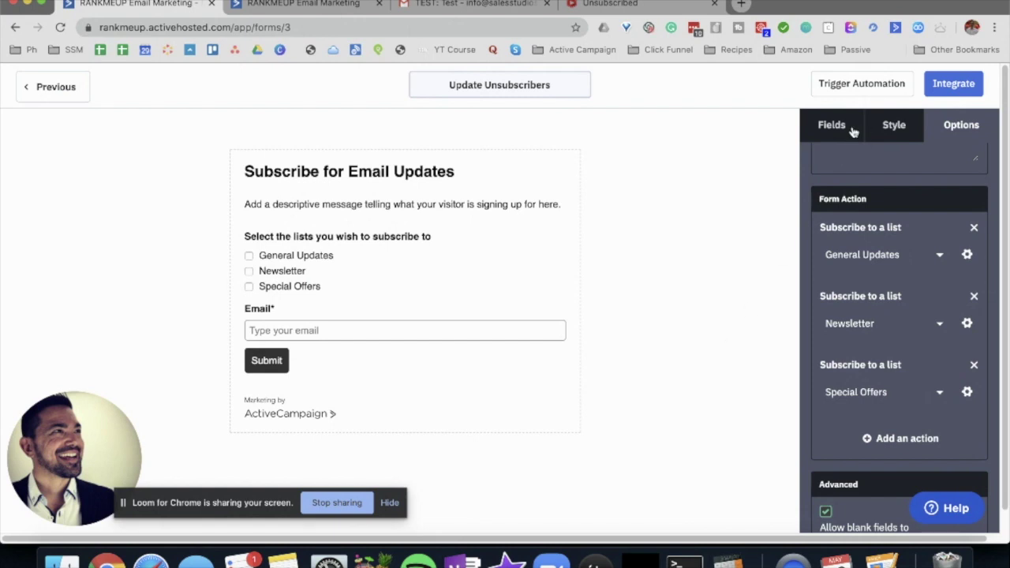
# - Copy the Update Unsubscribers form's shareable link from the Integrate page
pyautogui.click(953, 84)
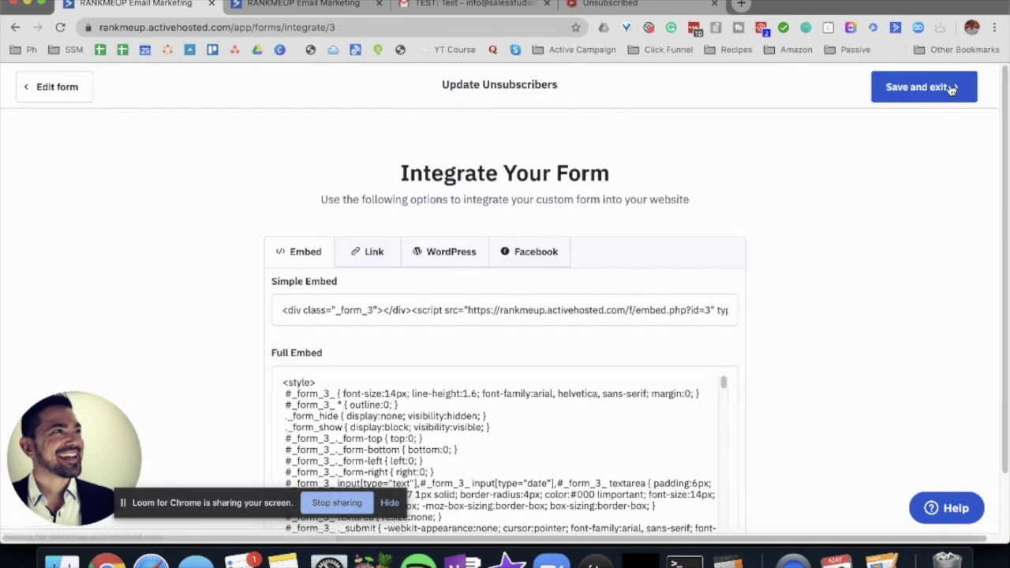
pyautogui.scroll(-1, 858, 344)
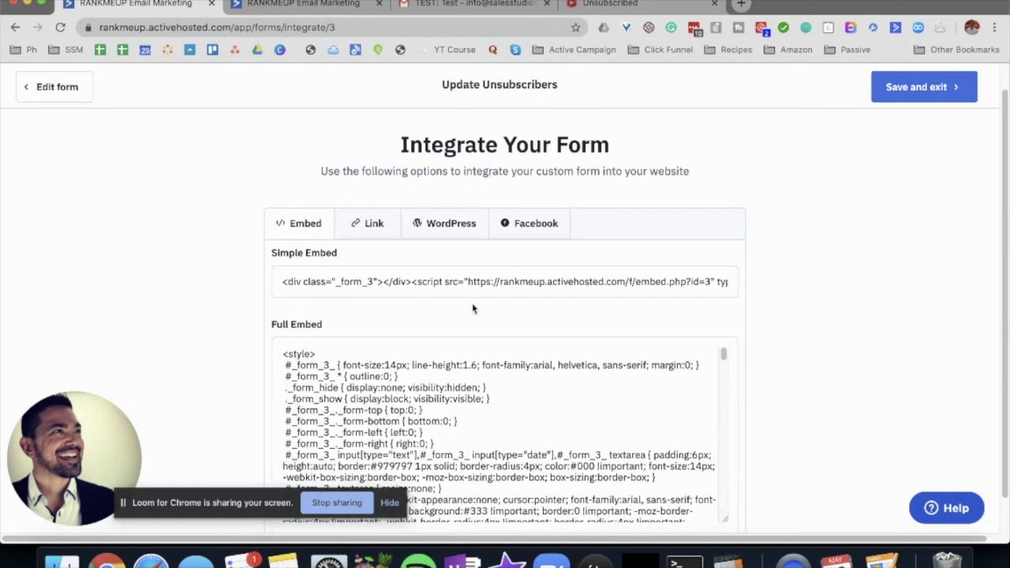
pyautogui.click(355, 223)
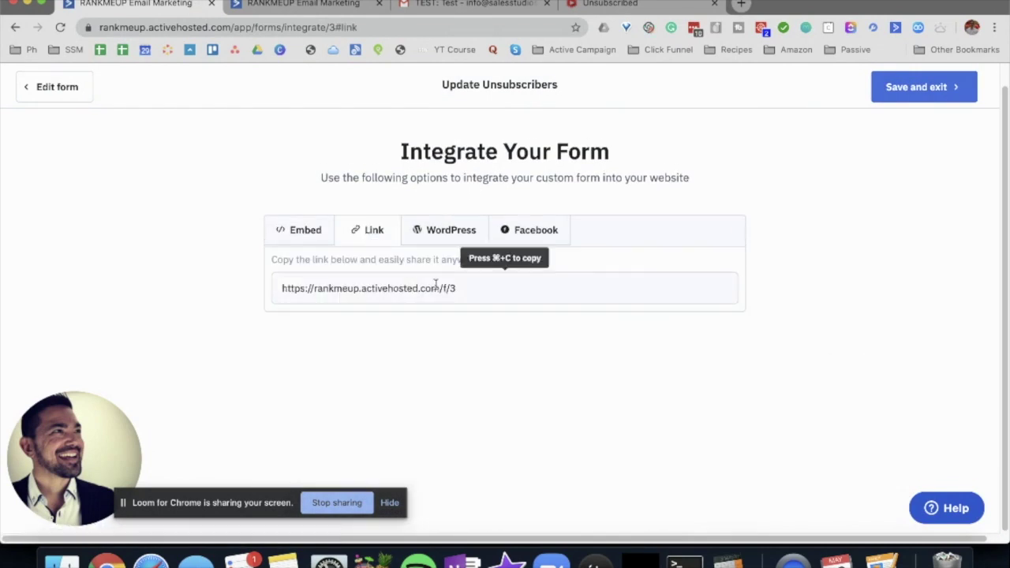
pyautogui.click(478, 287)
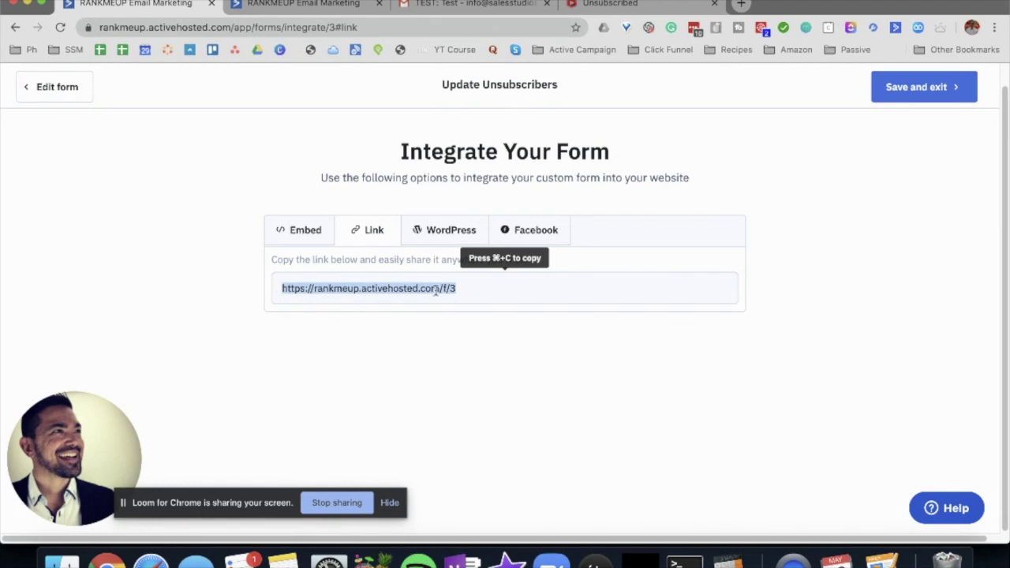
pyautogui.rightClick(442, 298)
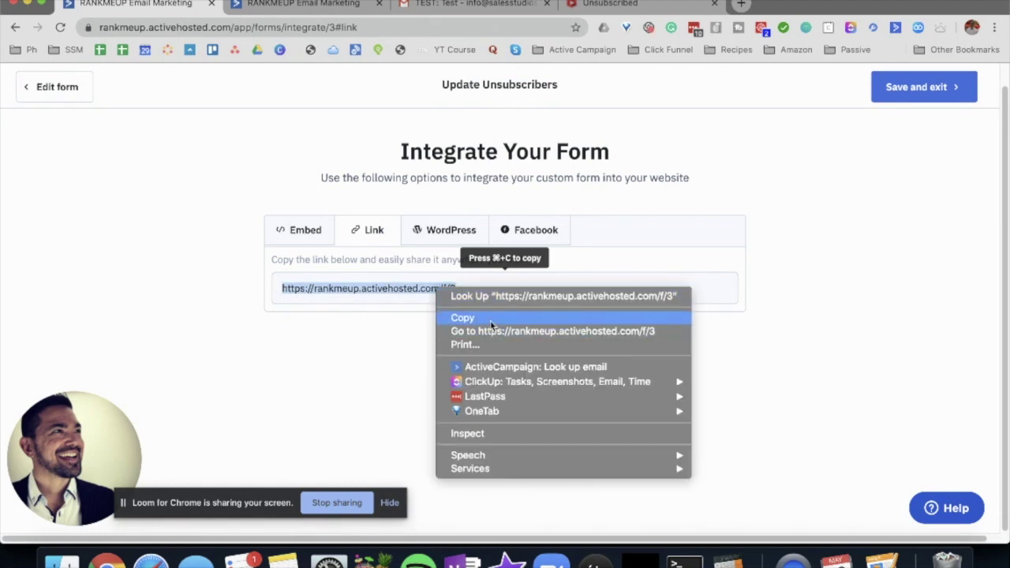
pyautogui.click(491, 319)
# - Copy the form's full embed code
pyautogui.click(304, 234)
pyautogui.scroll(-1, 514, 335)
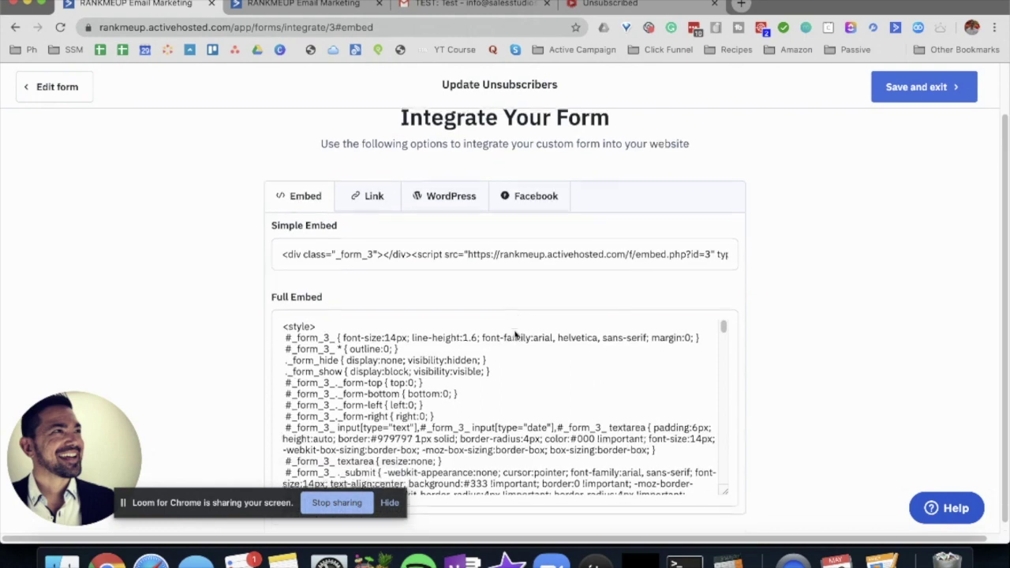
pyautogui.click(515, 335)
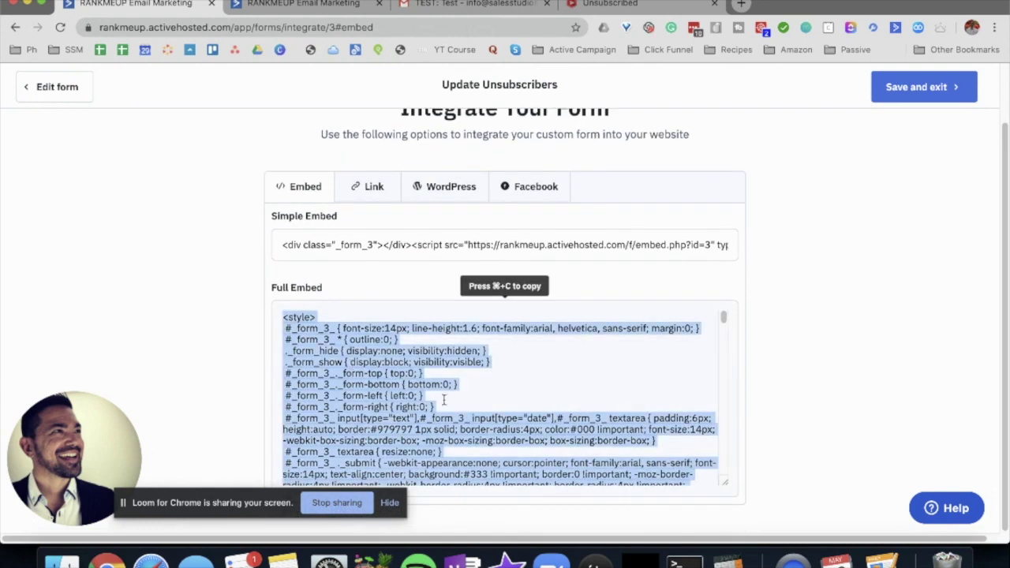
pyautogui.press('super+c')
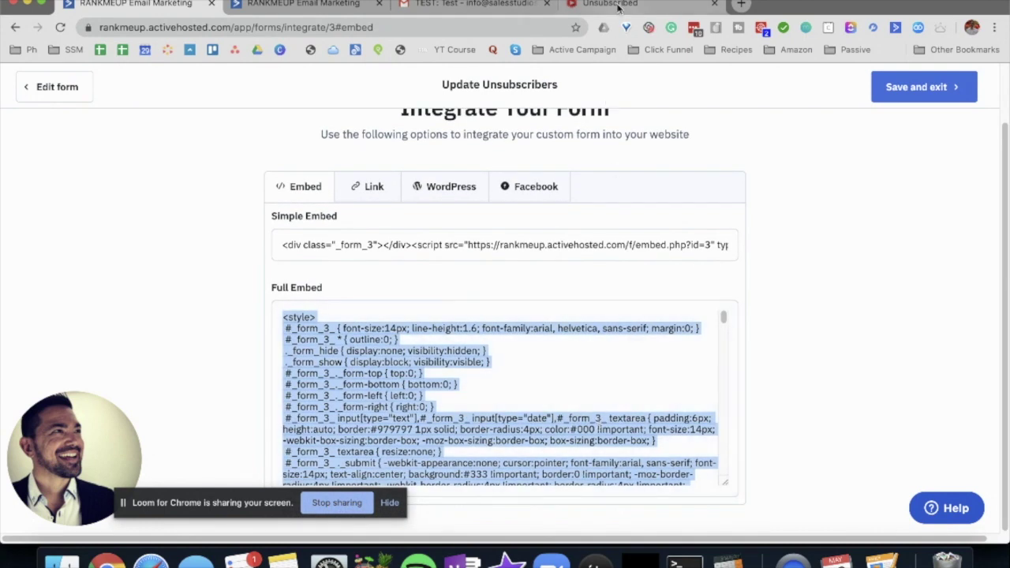
# - Review the Sales Studios unsubscribed page's subscribe form, then return to the email designer tab
pyautogui.click(618, 5)
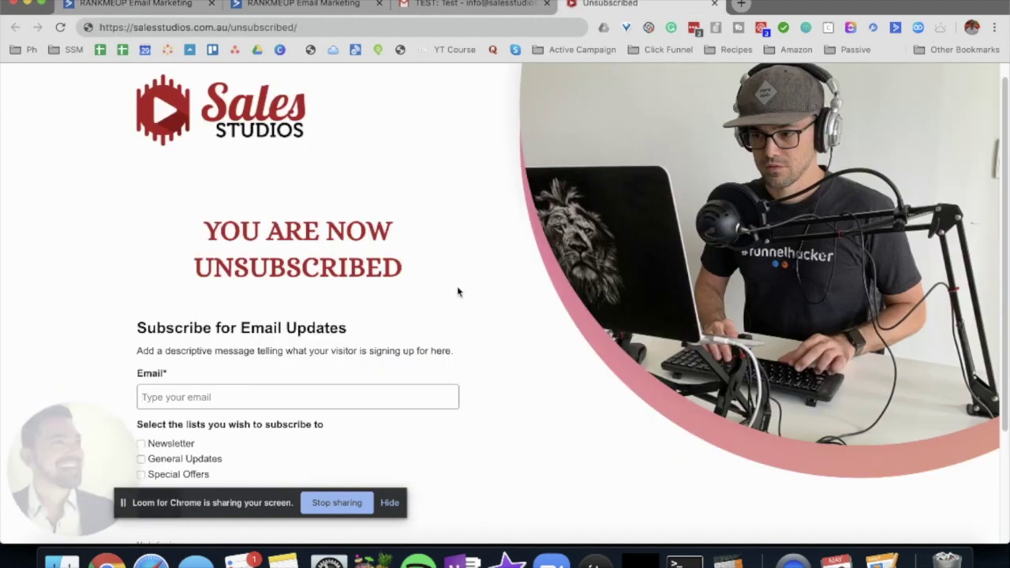
pyautogui.scroll(-1, 458, 291)
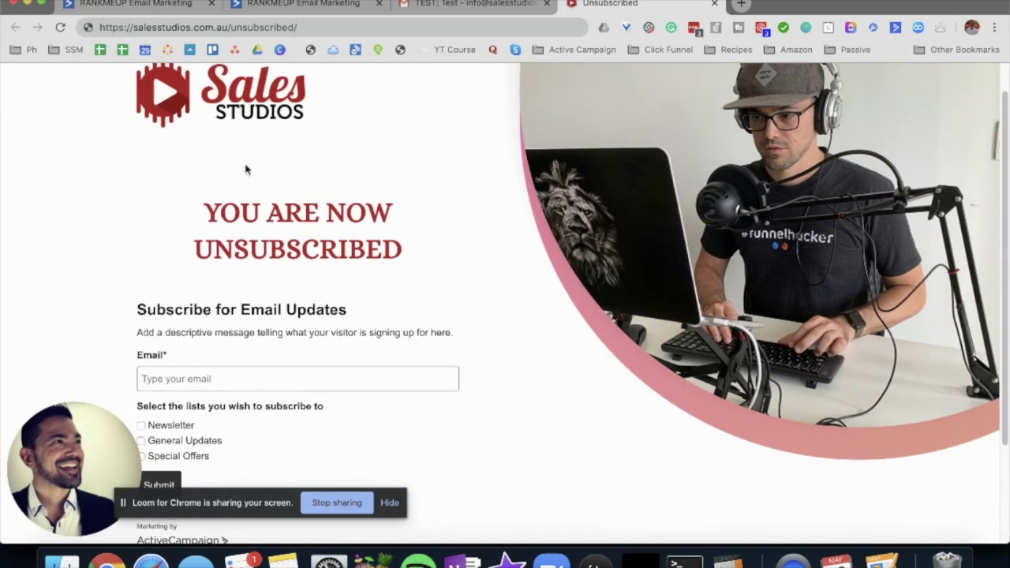
pyautogui.scroll(-3, 468, 356)
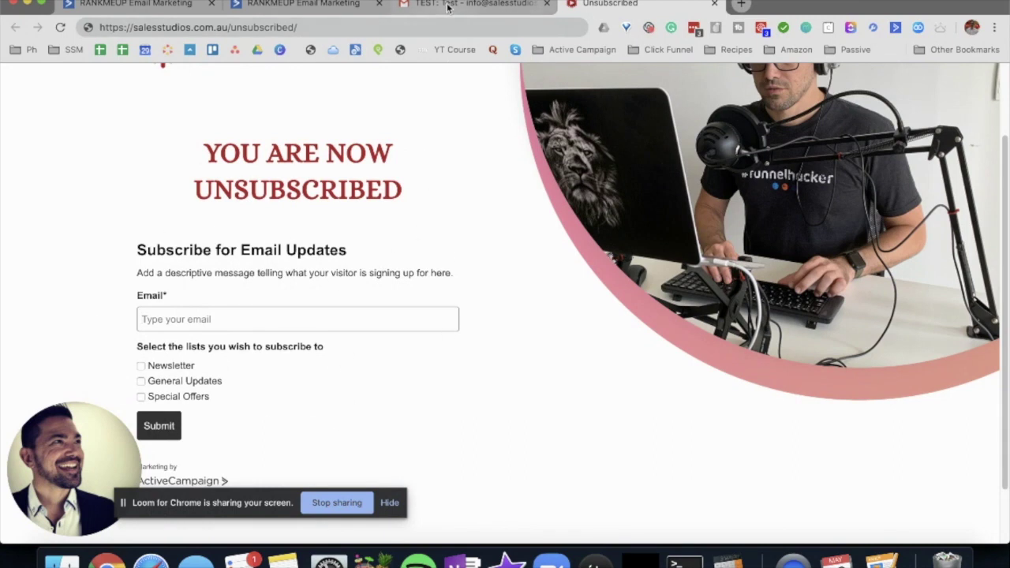
pyautogui.click(304, 4)
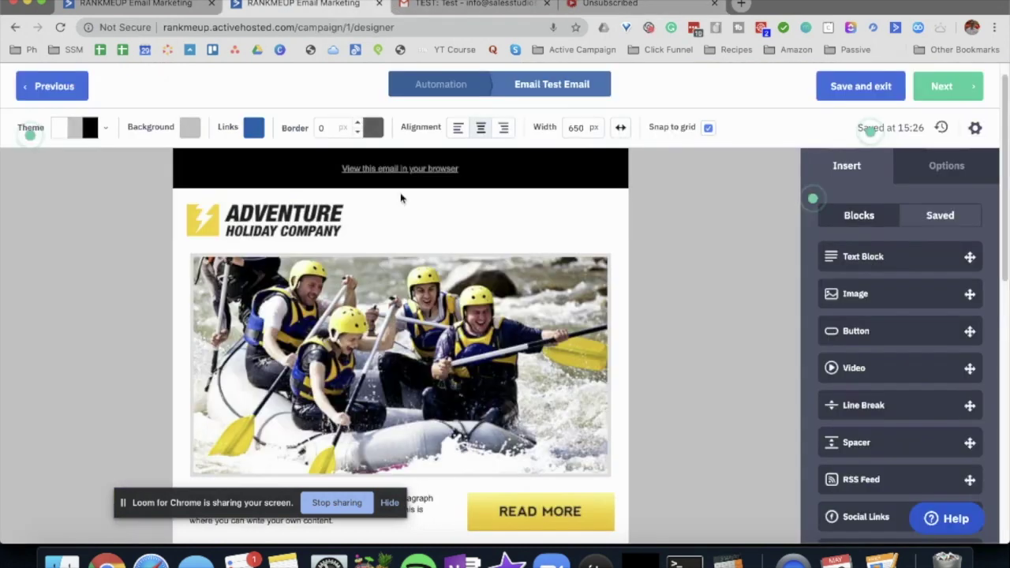
# - Copy the form's shareable link again, then save and exit the form
pyautogui.click(136, 4)
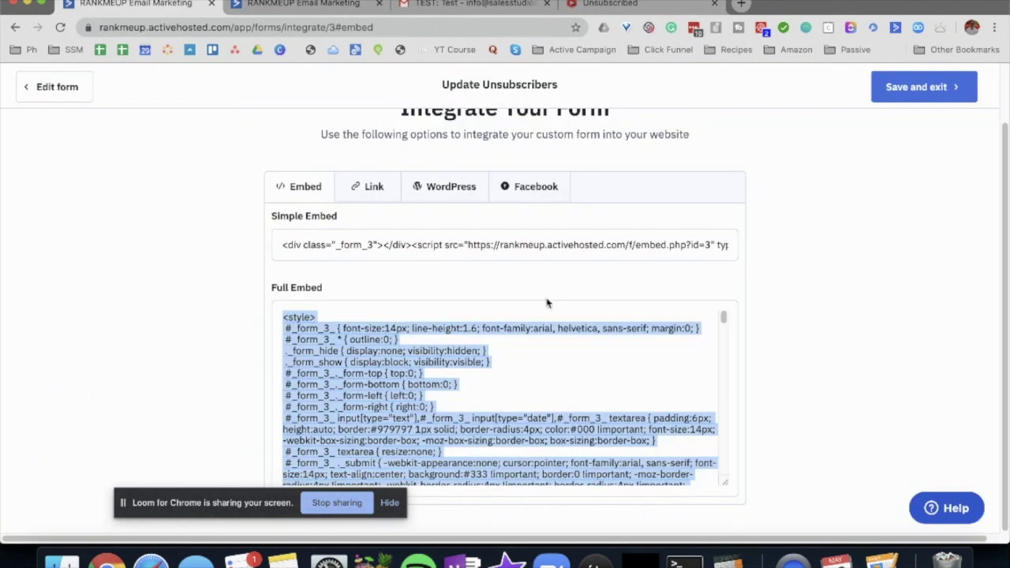
pyautogui.click(374, 198)
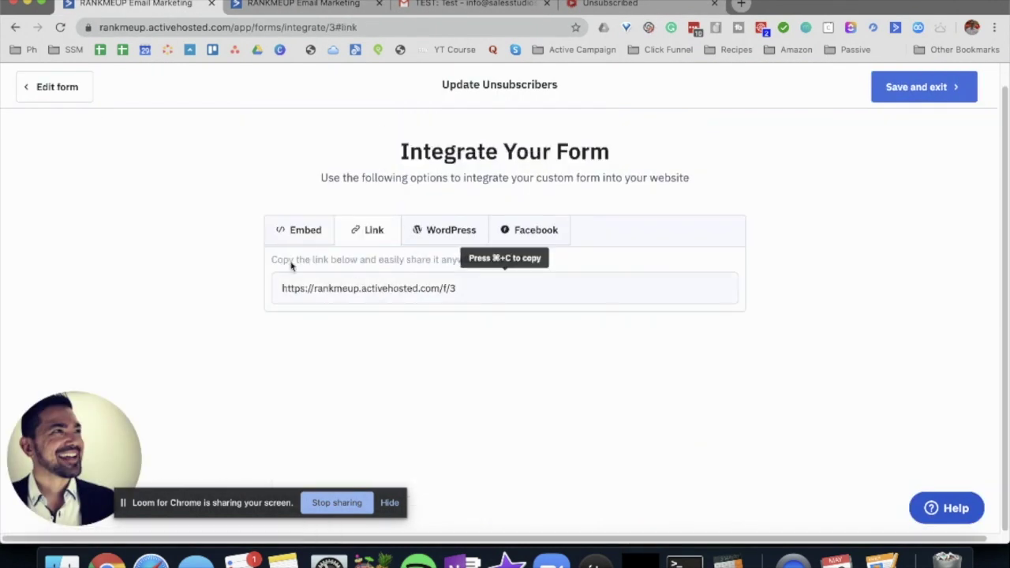
pyautogui.moveTo(478, 291); pyautogui.dragTo(229, 293)
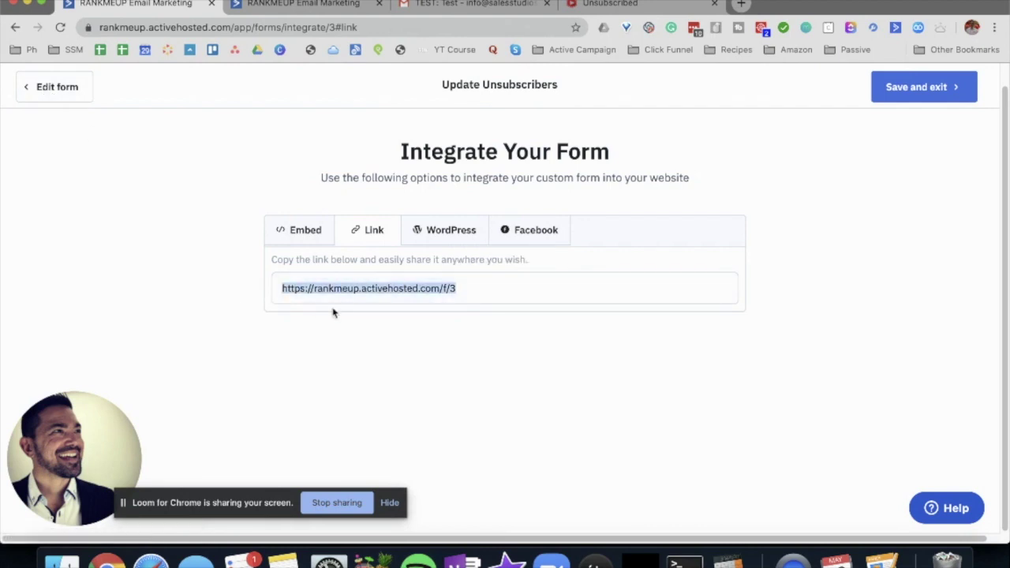
pyautogui.rightClick(341, 285)
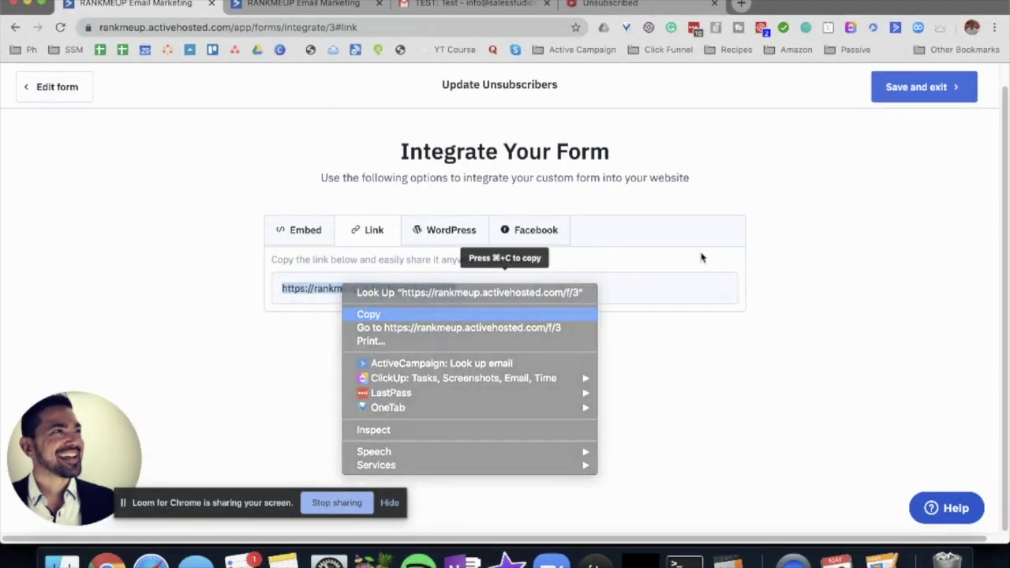
pyautogui.press('Return')
pyautogui.click(936, 97)
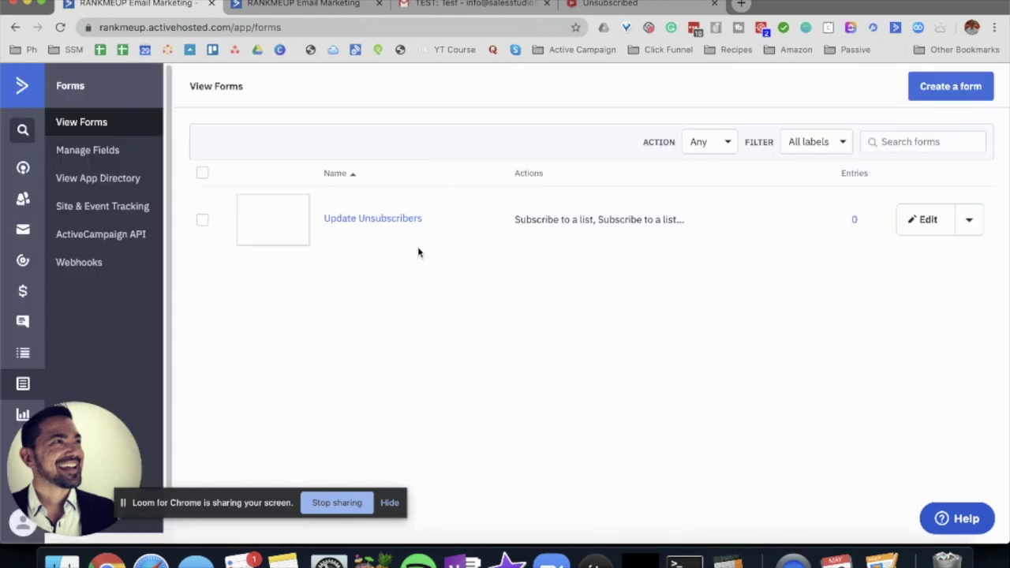
# - Open the General Updates list's Advanced settings at the Public Pages section
pyautogui.click(25, 355)
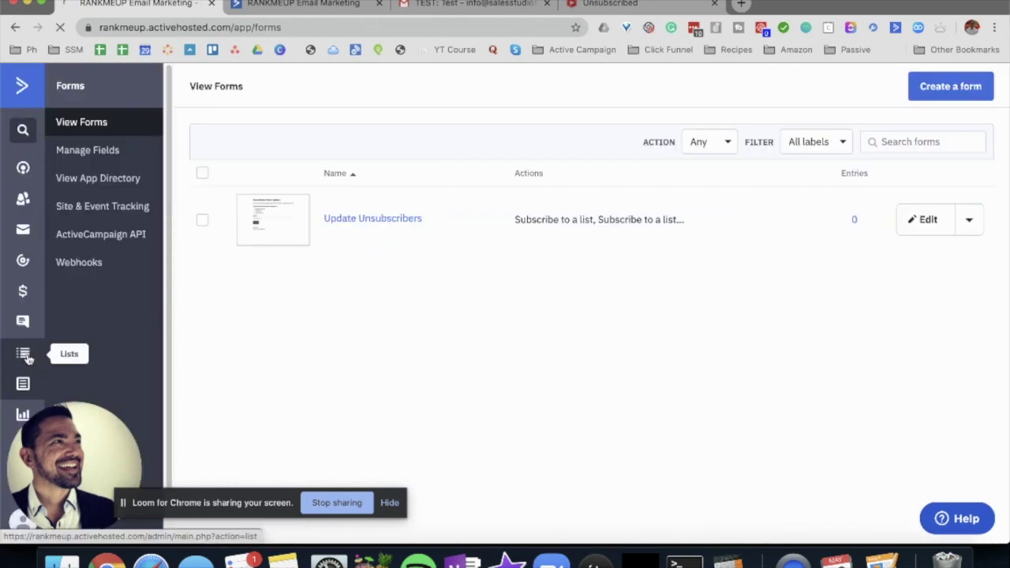
pyautogui.click(969, 214)
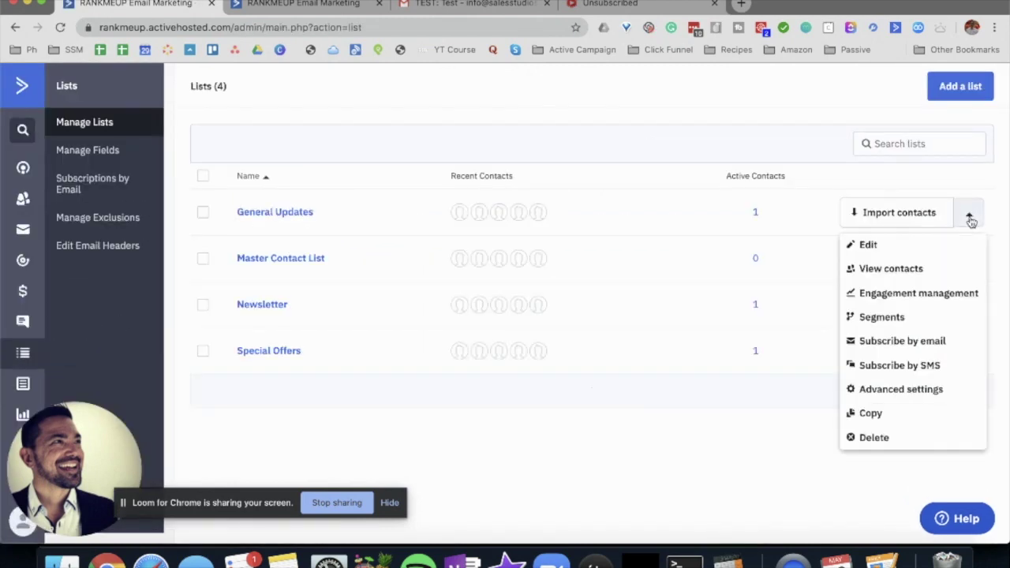
pyautogui.click(901, 390)
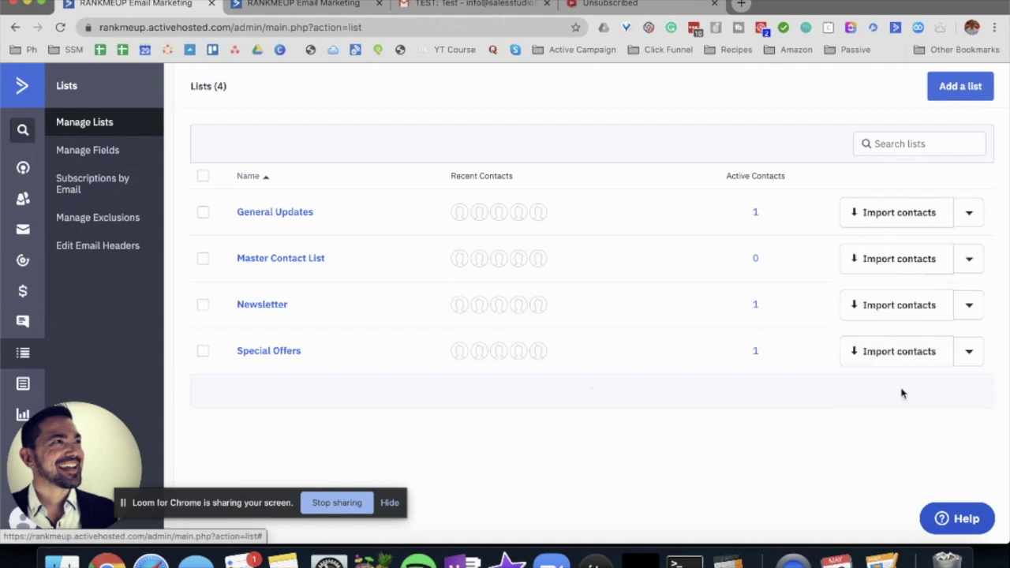
pyautogui.click(452, 177)
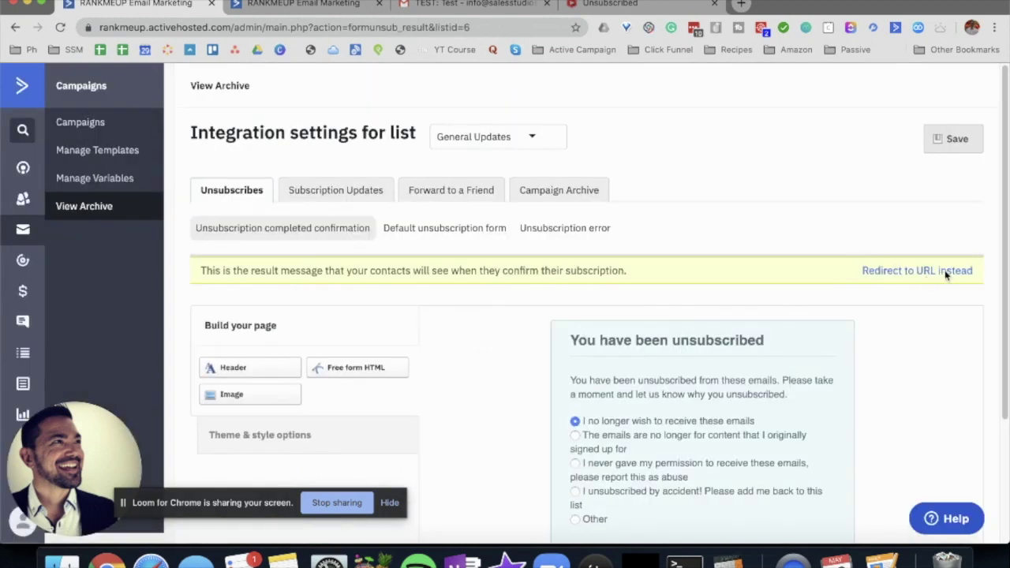
# - Set the unsubscribe page to redirect to the pasted form URL and test the link in a new tab
pyautogui.click(920, 273)
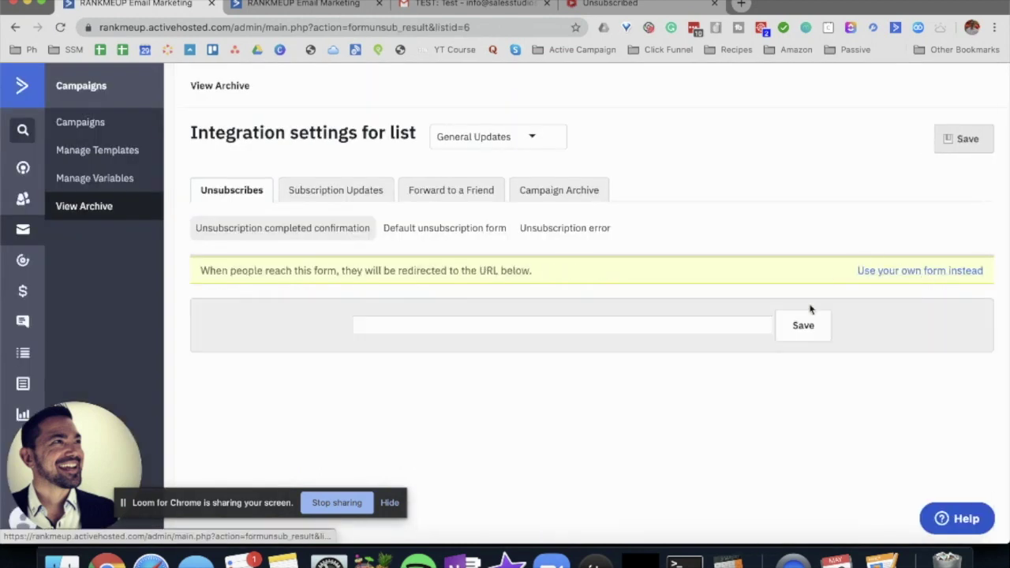
pyautogui.click(564, 323)
pyautogui.rightClick(564, 324)
pyautogui.click(598, 357)
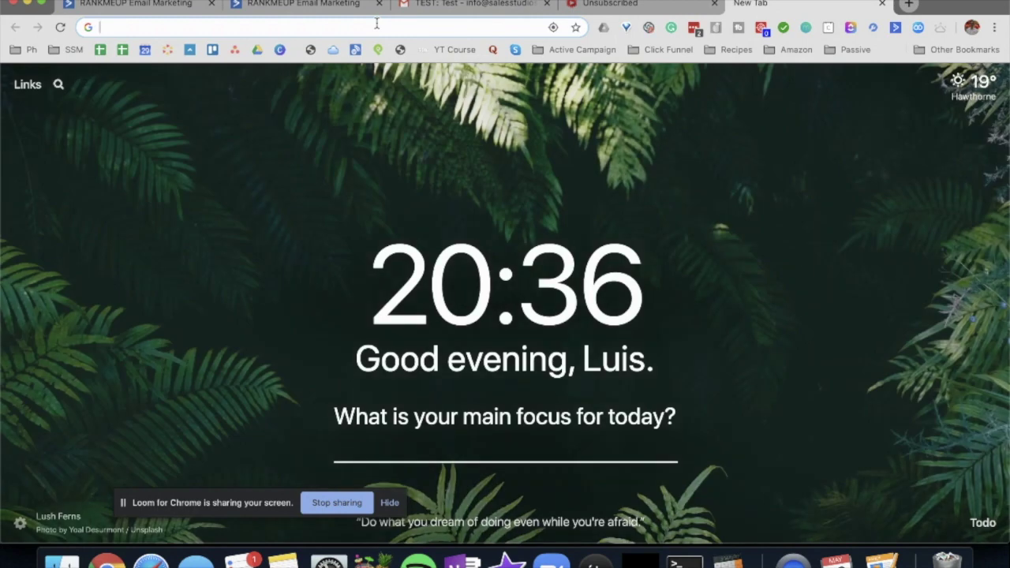
pyautogui.press('super+v')
pyautogui.press('Return')
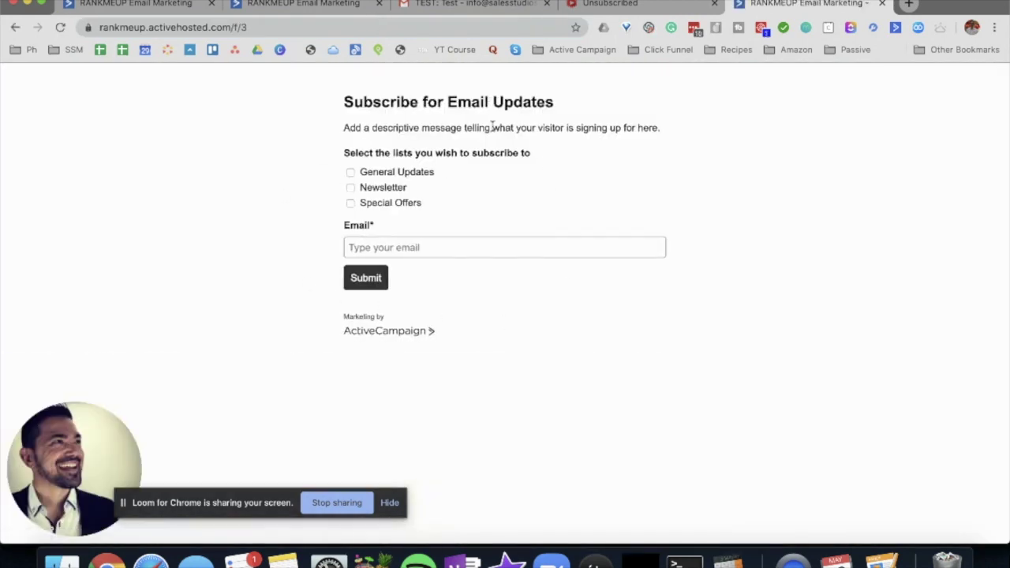
pyautogui.click(881, 4)
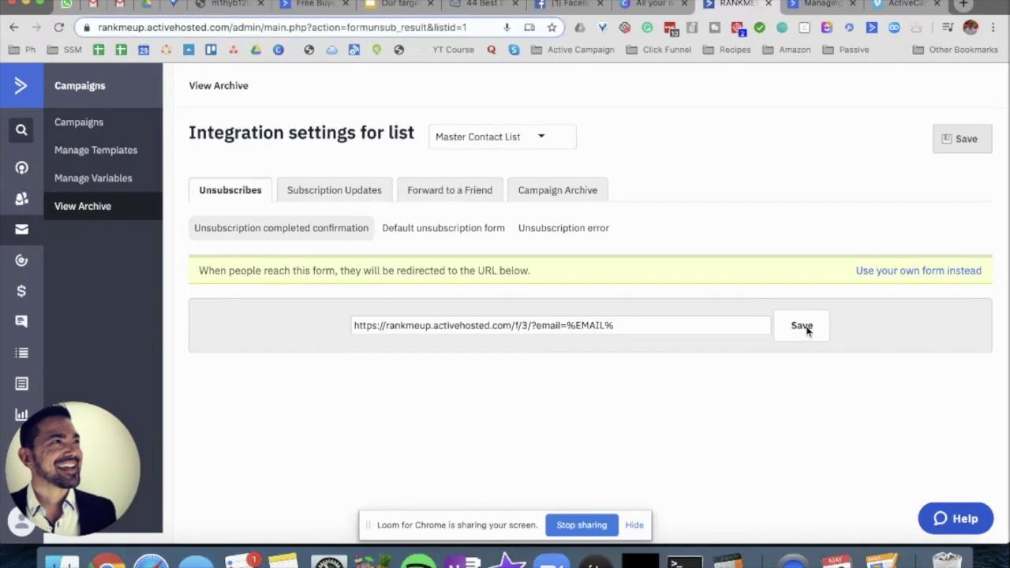
# - Save the redirect for Master Contact List and select its redirect URL
pyautogui.click(805, 330)
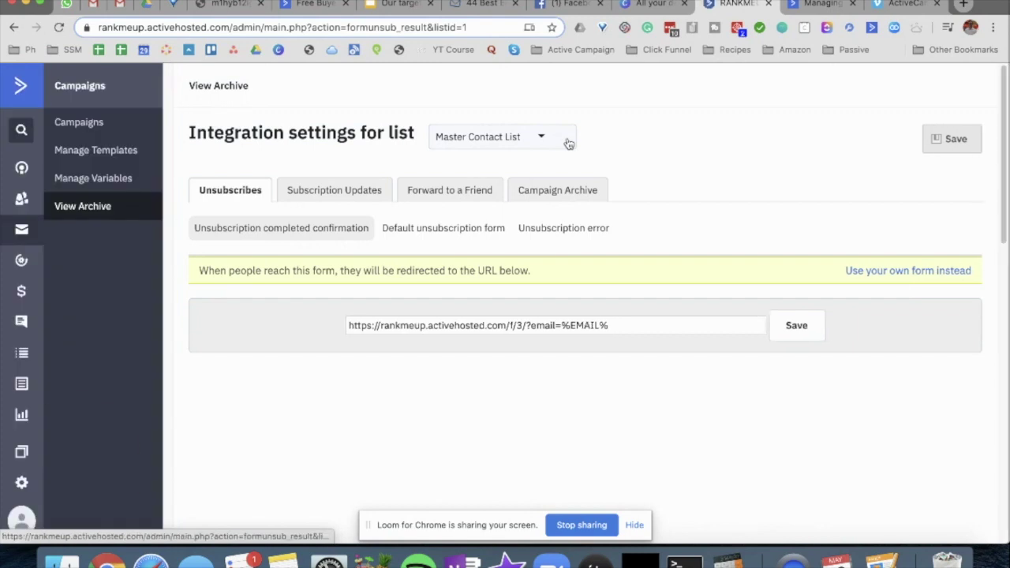
pyautogui.click(568, 143)
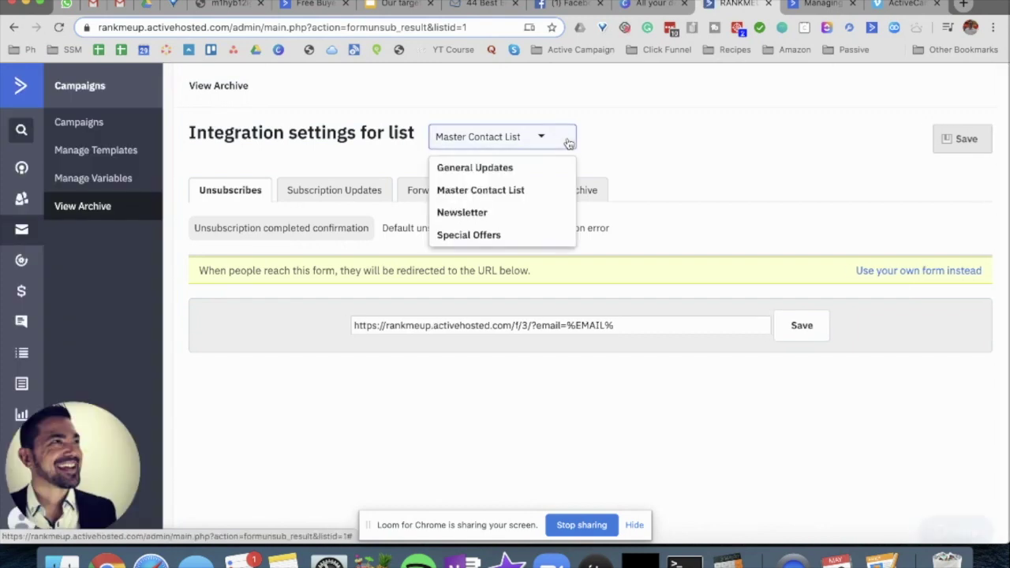
pyautogui.click(514, 192)
pyautogui.tripleClick(639, 326)
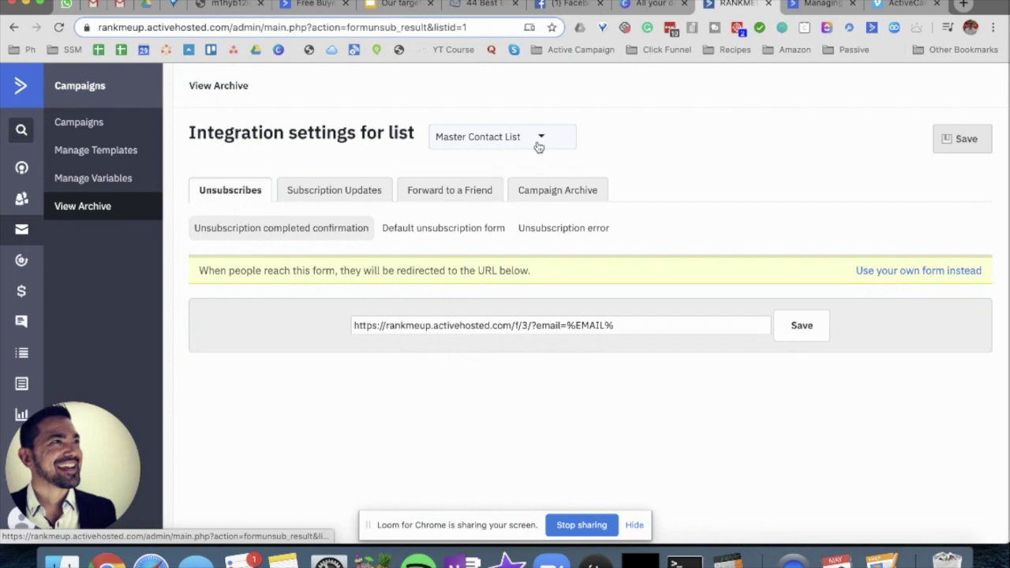
# - Apply the same redirect to the Newsletter and Special Offers lists and save
pyautogui.click(538, 146)
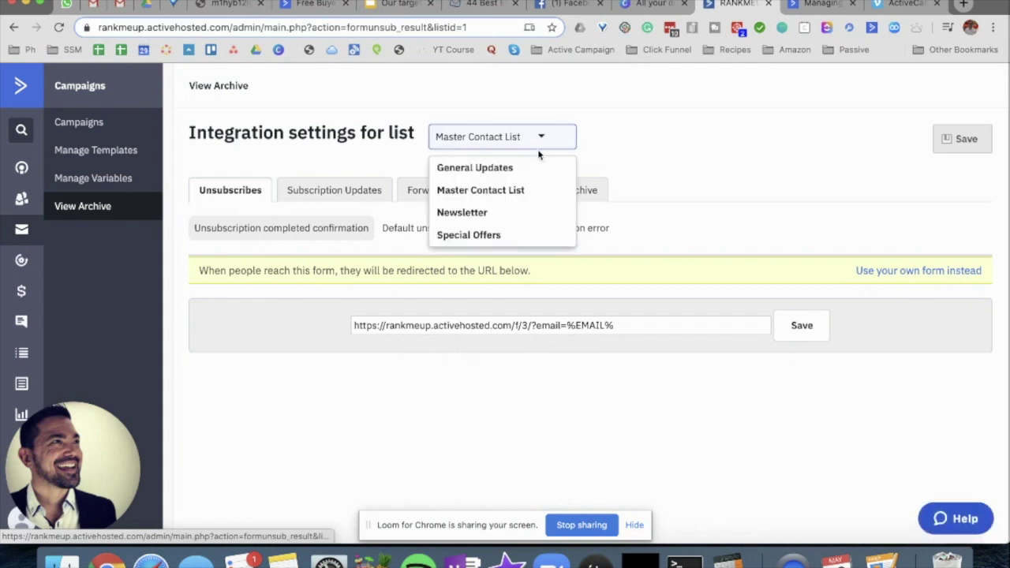
pyautogui.click(466, 213)
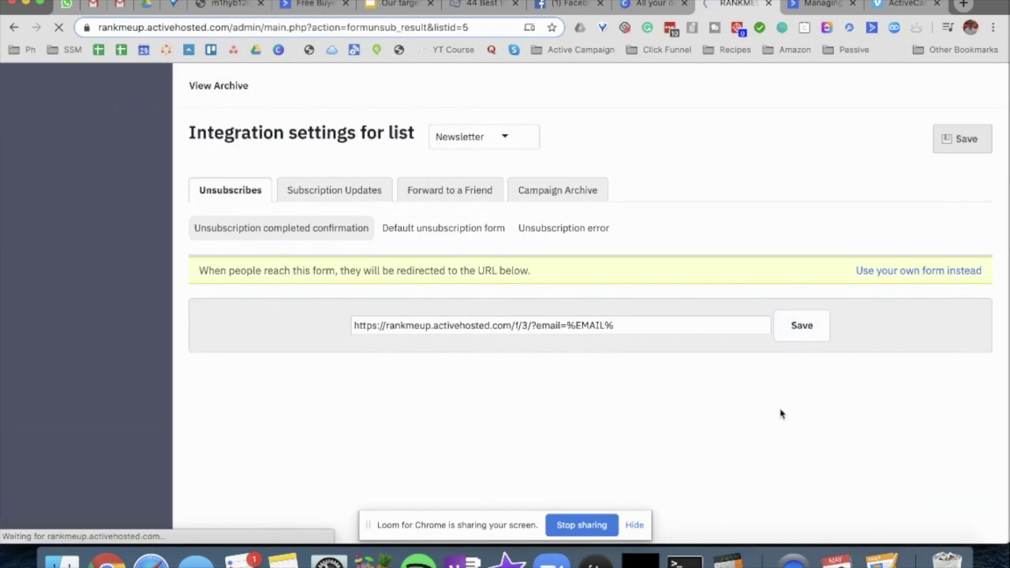
pyautogui.click(505, 137)
pyautogui.click(491, 234)
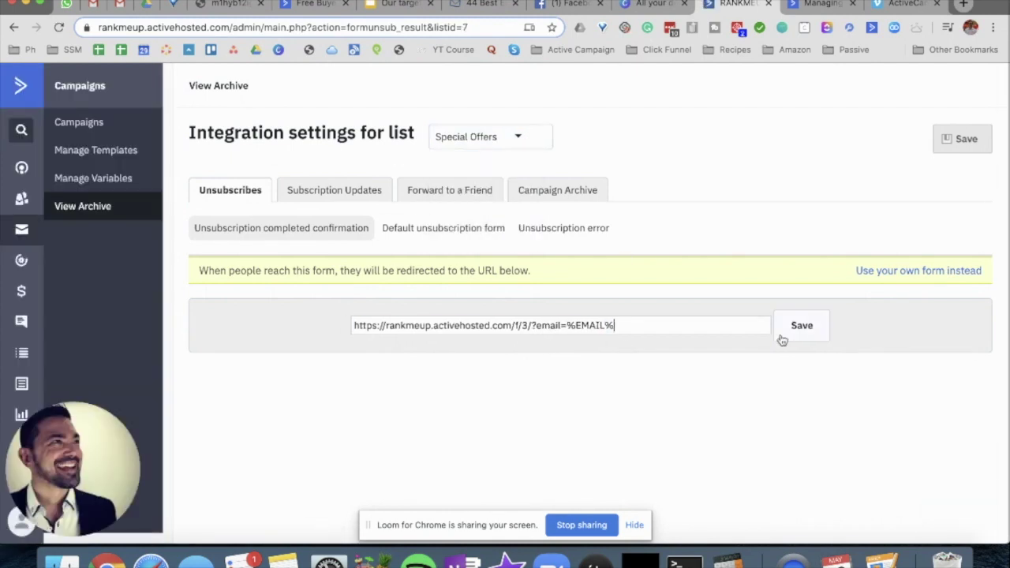
pyautogui.click(801, 326)
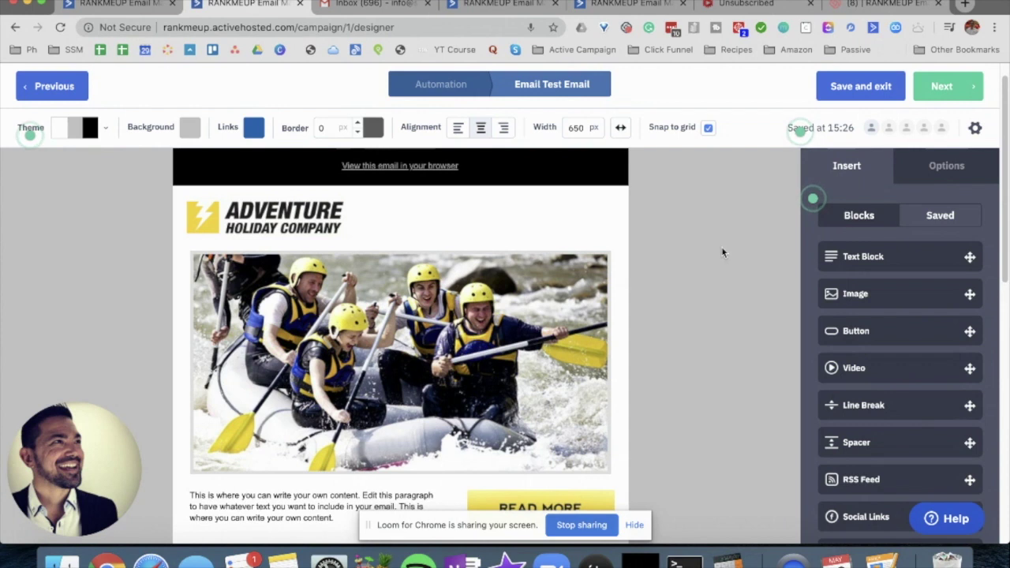
# - Send a test copy of the campaign email from its settings panel
pyautogui.click(975, 127)
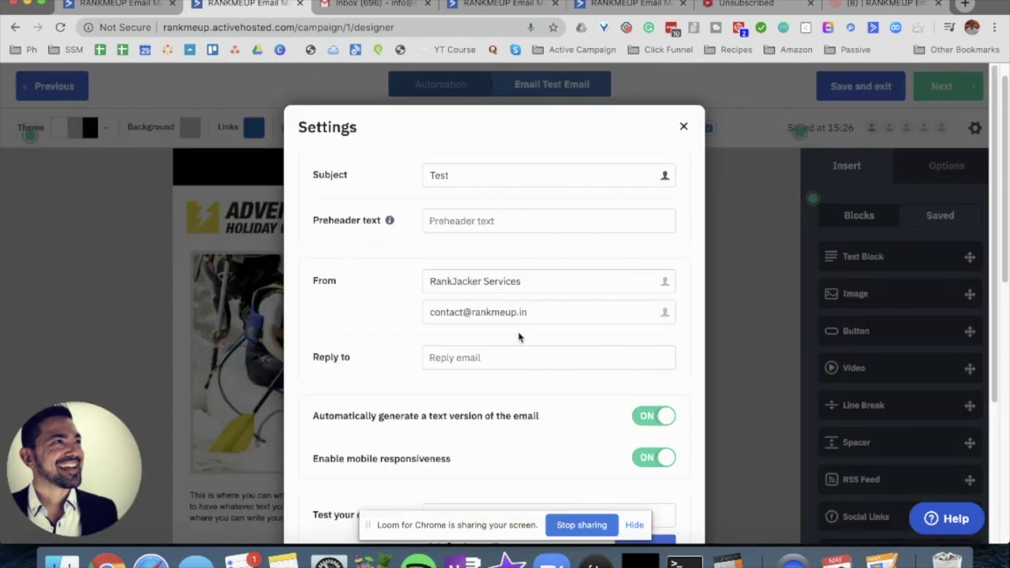
pyautogui.scroll(-5, 471, 356)
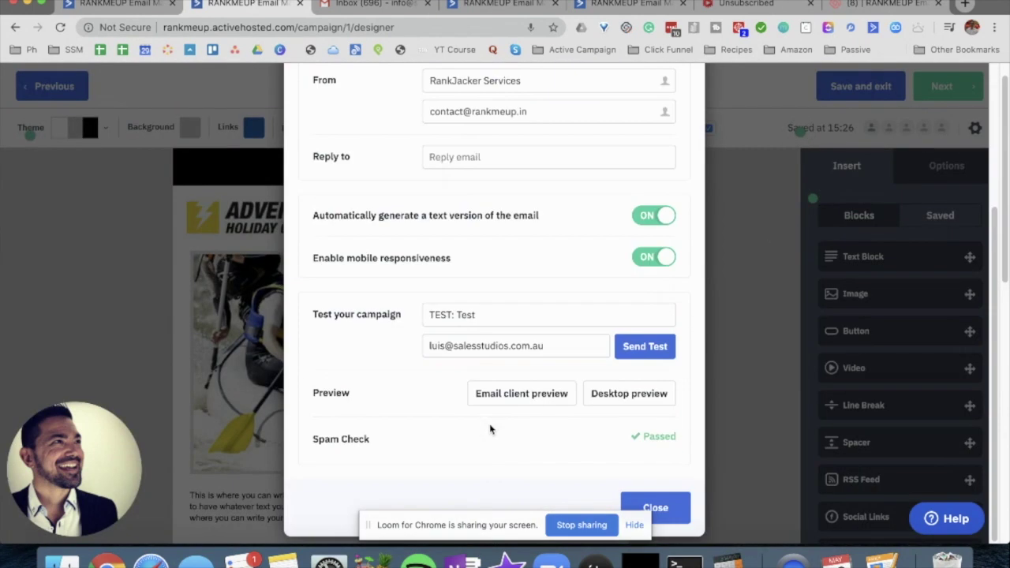
pyautogui.click(645, 347)
# - Open the received test email in Gmail and review it, including its unsubscribe link
pyautogui.click(868, 23)
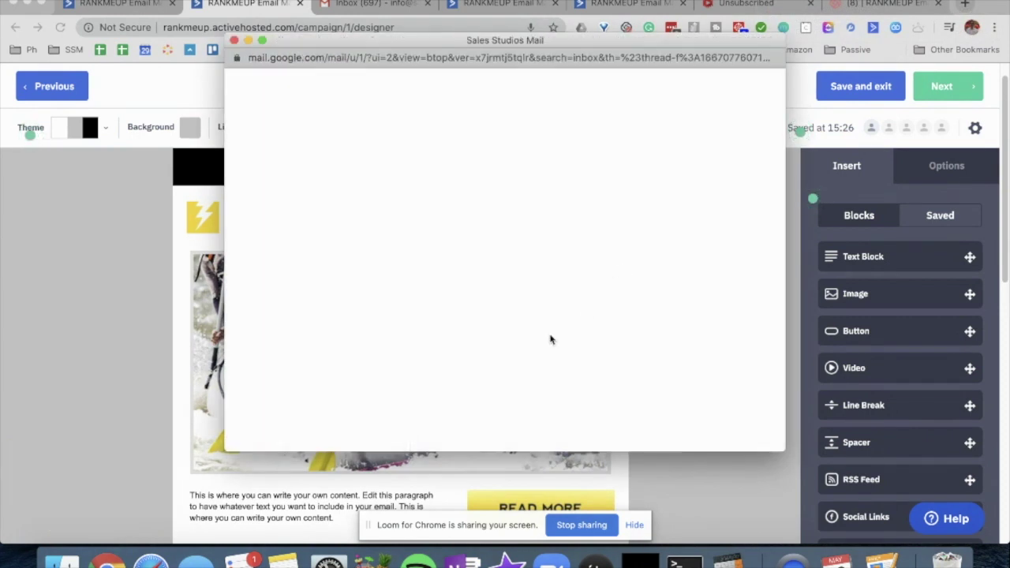
pyautogui.scroll(-10, 546, 339)
pyautogui.scroll(3, 592, 328)
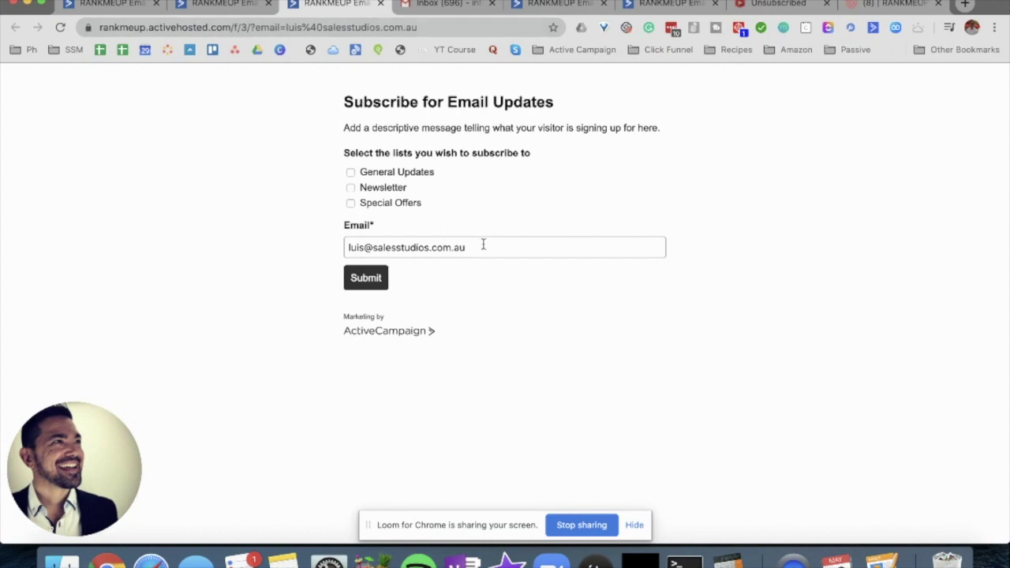
# - Tick Newsletter and General Updates, submit the form, and view the Sales Studios 'Unsubscribed' tab
pyautogui.click(351, 189)
pyautogui.click(350, 173)
pyautogui.click(363, 279)
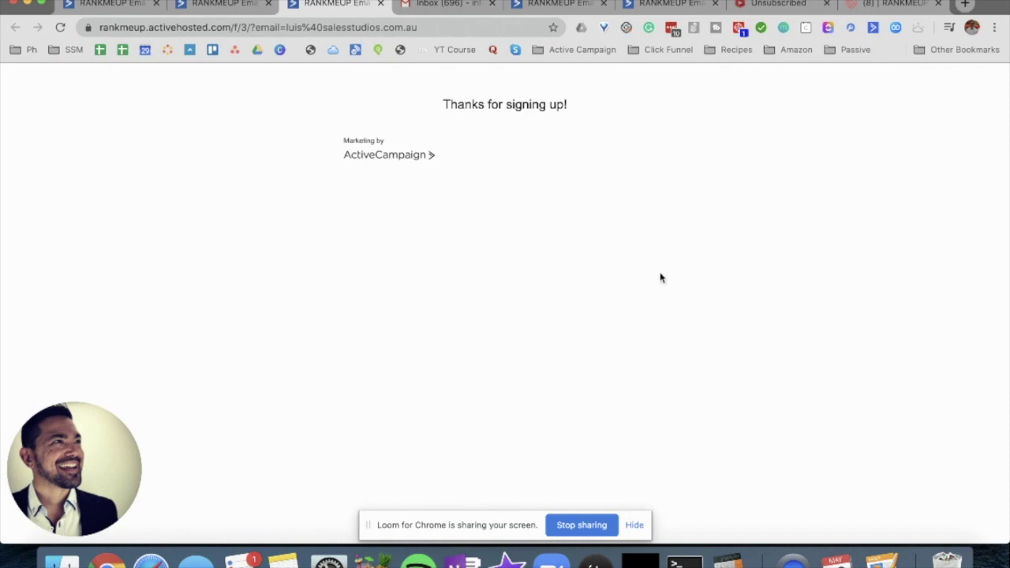
pyautogui.click(762, 10)
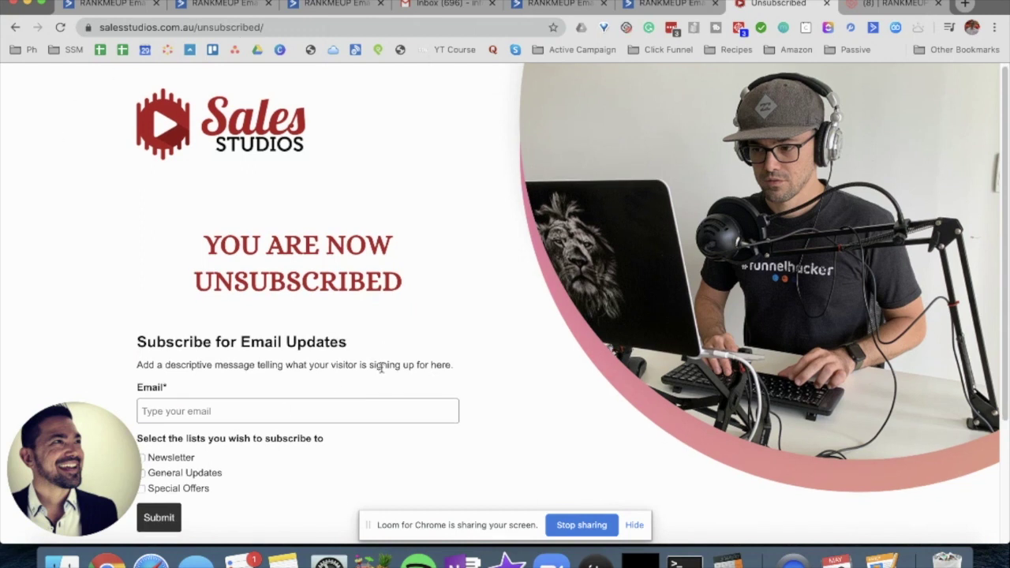
pyautogui.scroll(-3, 380, 367)
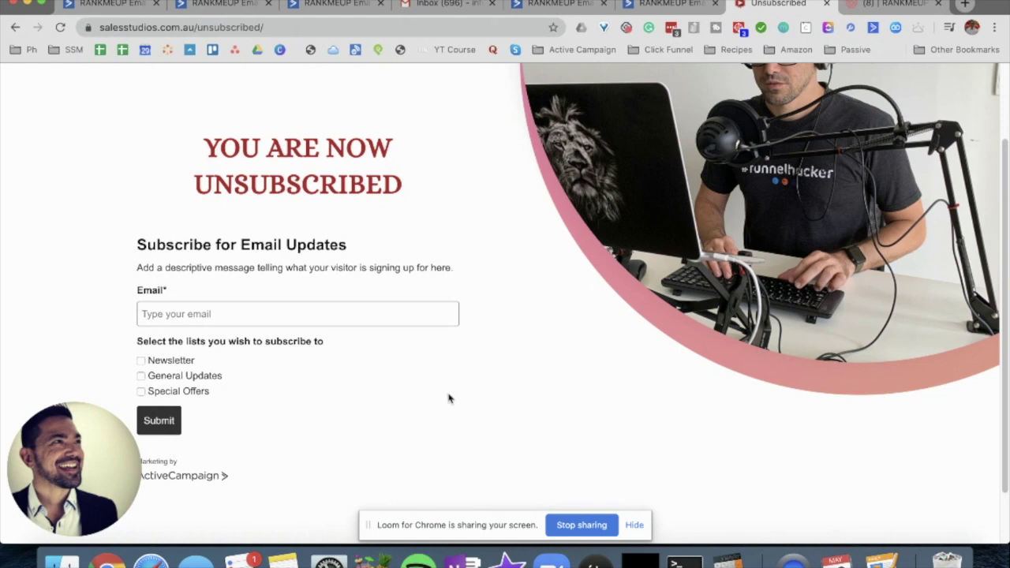
pyautogui.scroll(3, 346, 450)
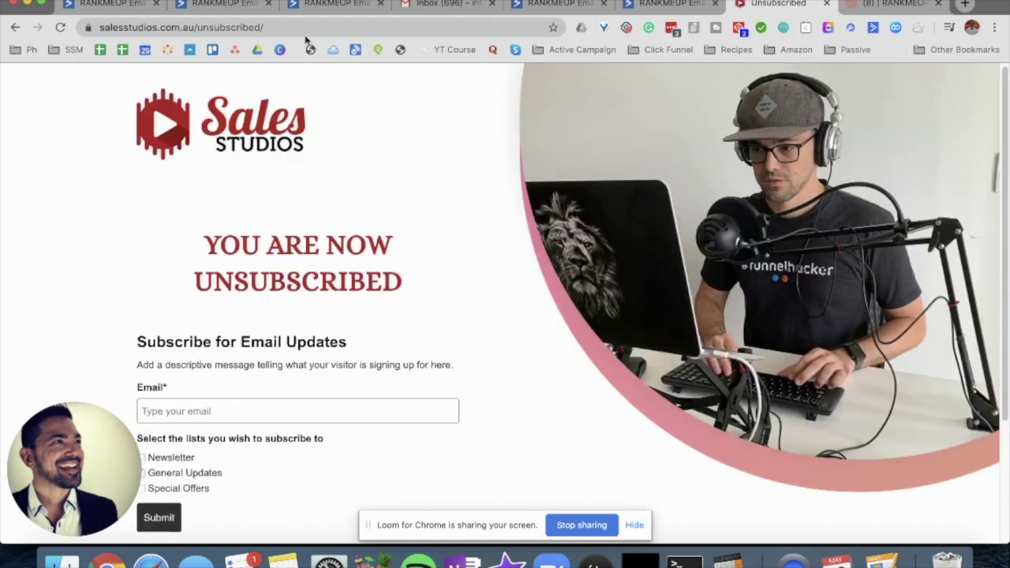
pyautogui.scroll(-3, 410, 387)
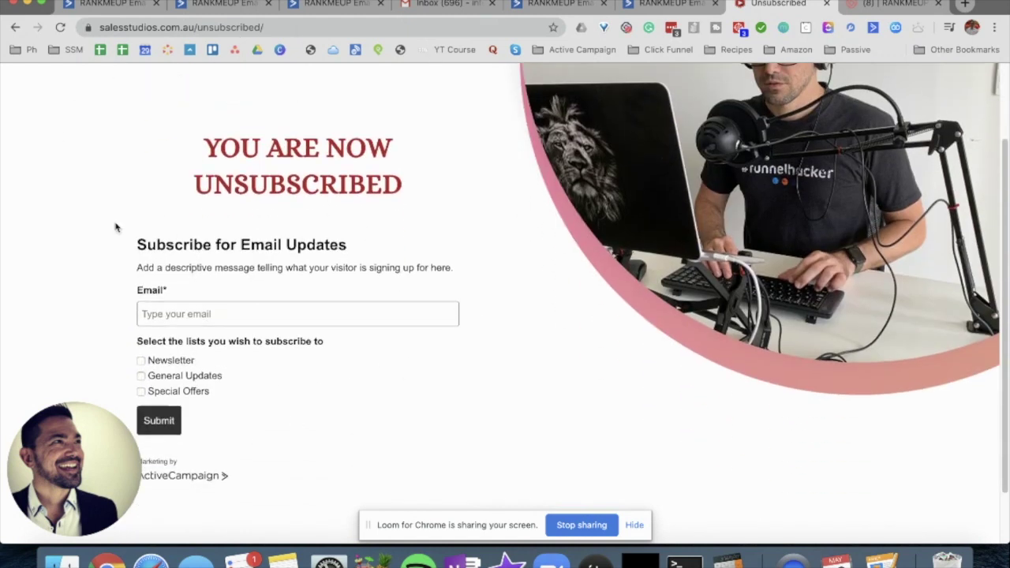